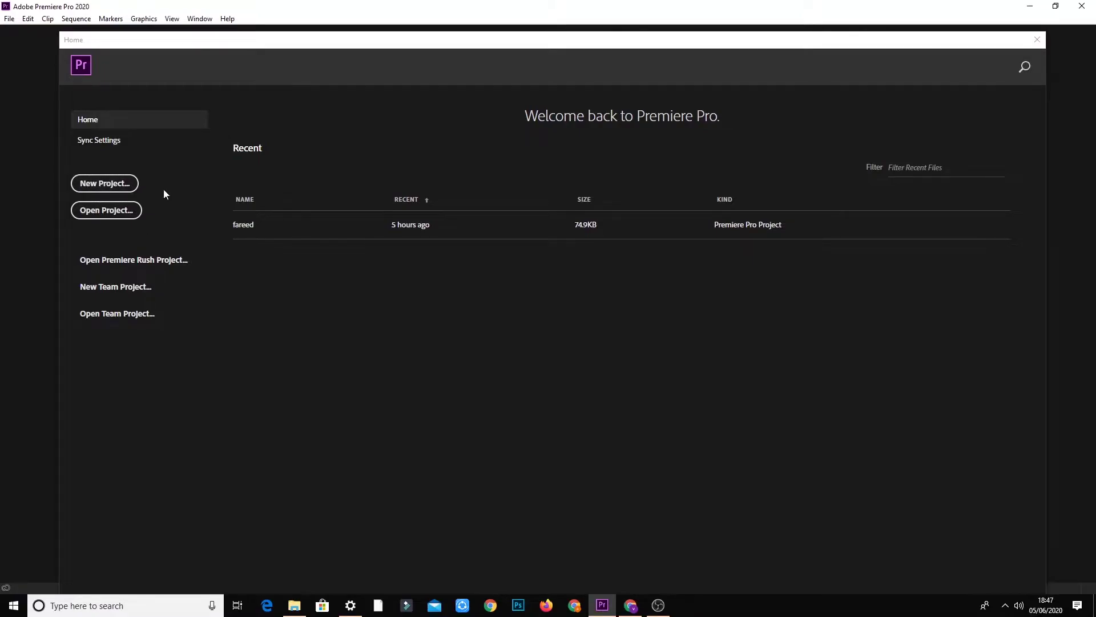
# Step: Create project 'fareed' with GPU Acceleration renderer and Timecode display, overwriting the existing one
pyautogui.click(125, 188)
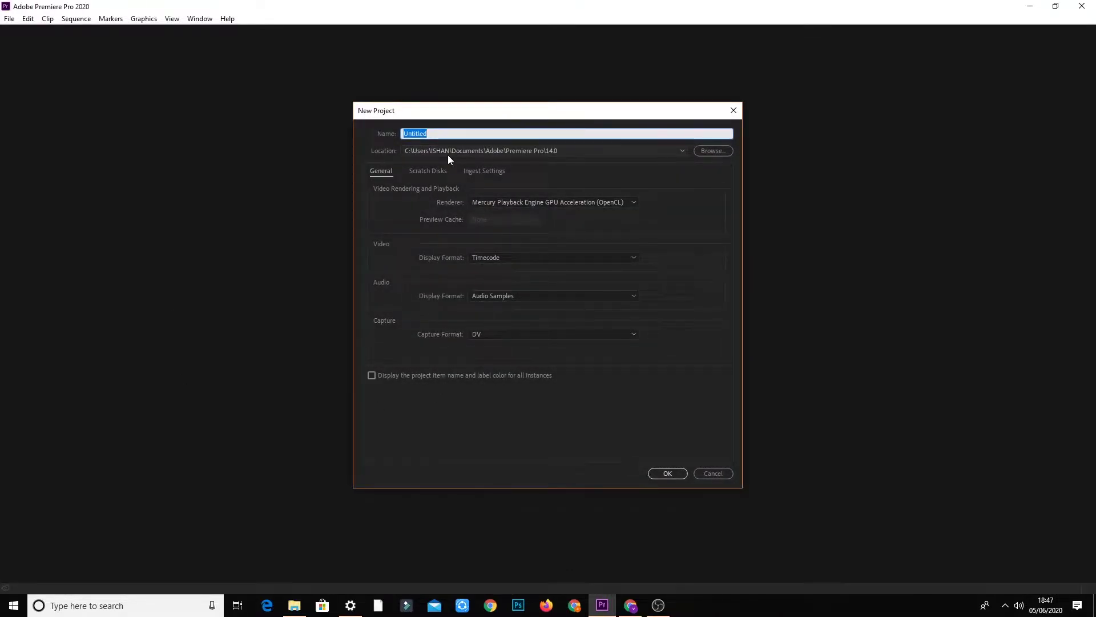
pyautogui.write('fareed')
pyautogui.click(541, 203)
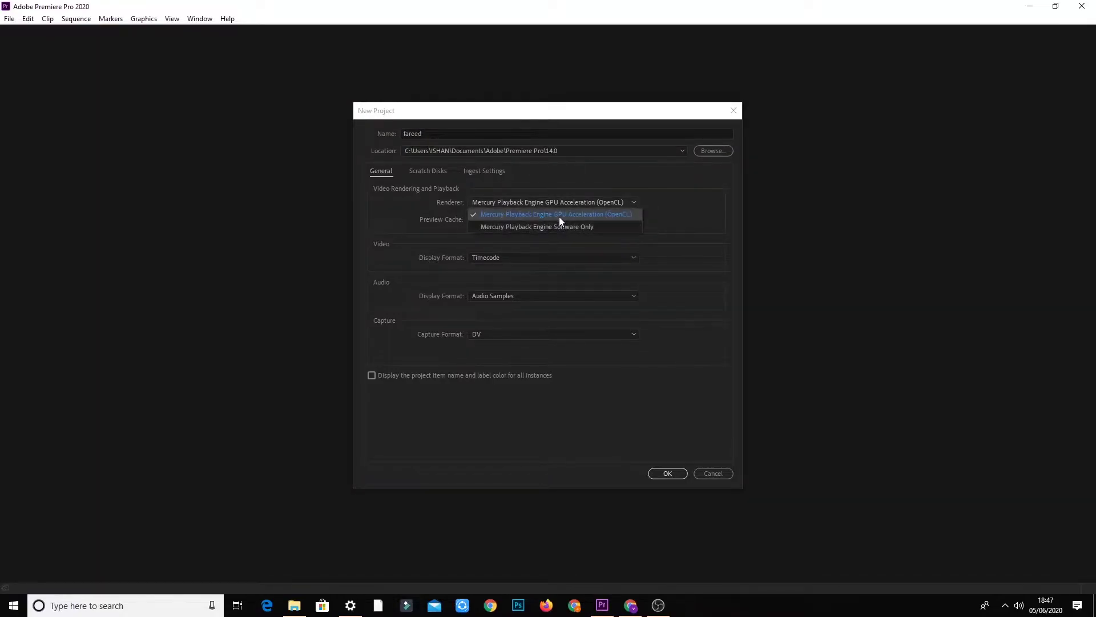
pyautogui.click(609, 215)
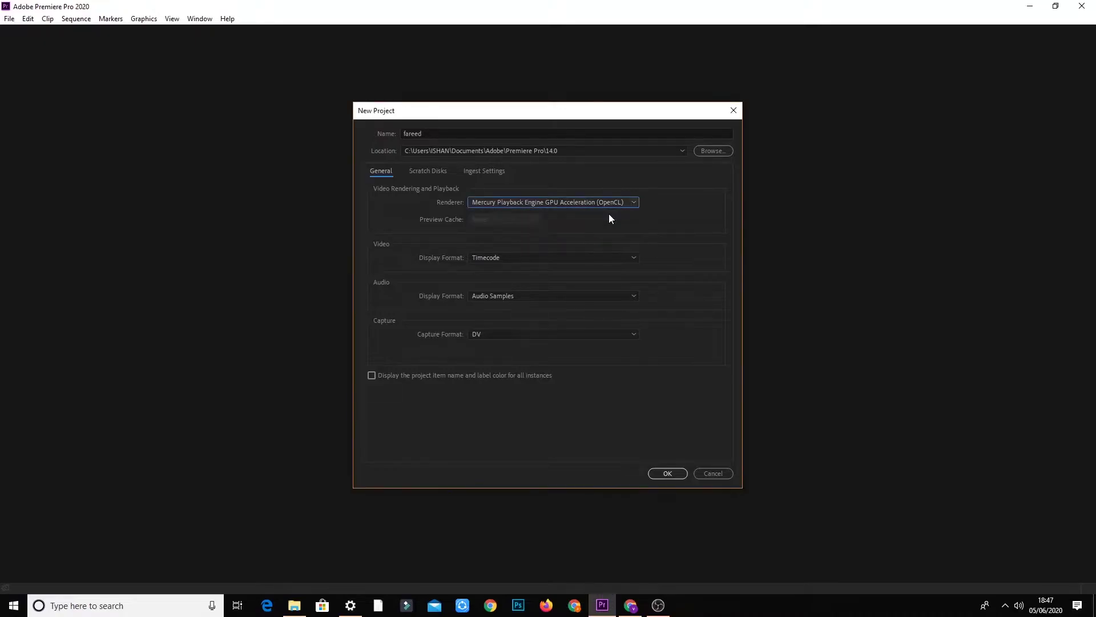
pyautogui.click(527, 258)
pyautogui.click(514, 268)
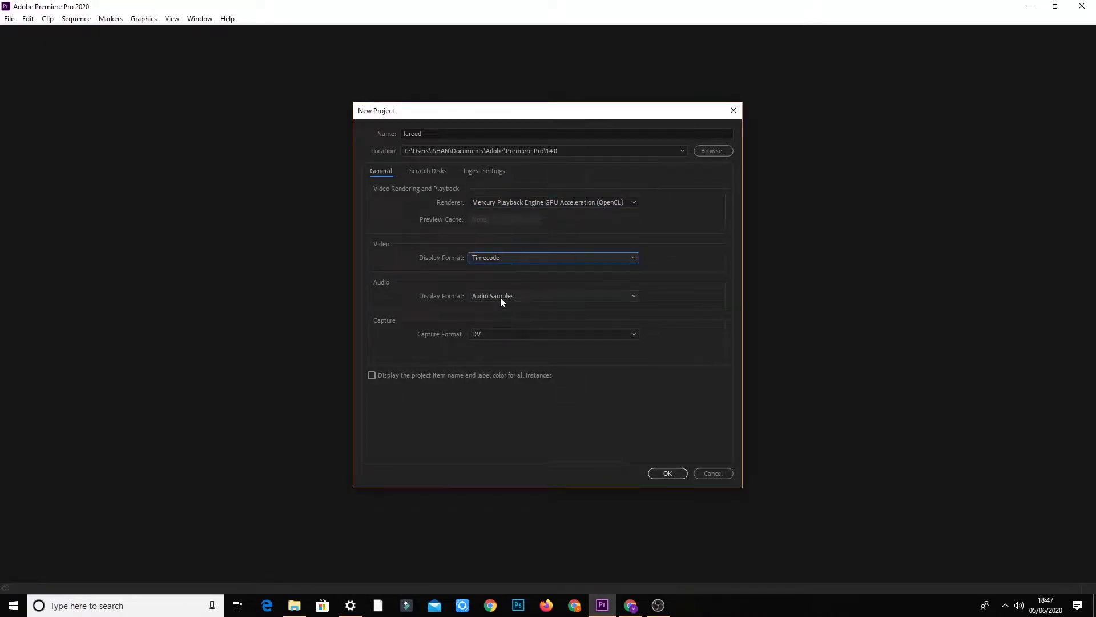
pyautogui.click(662, 473)
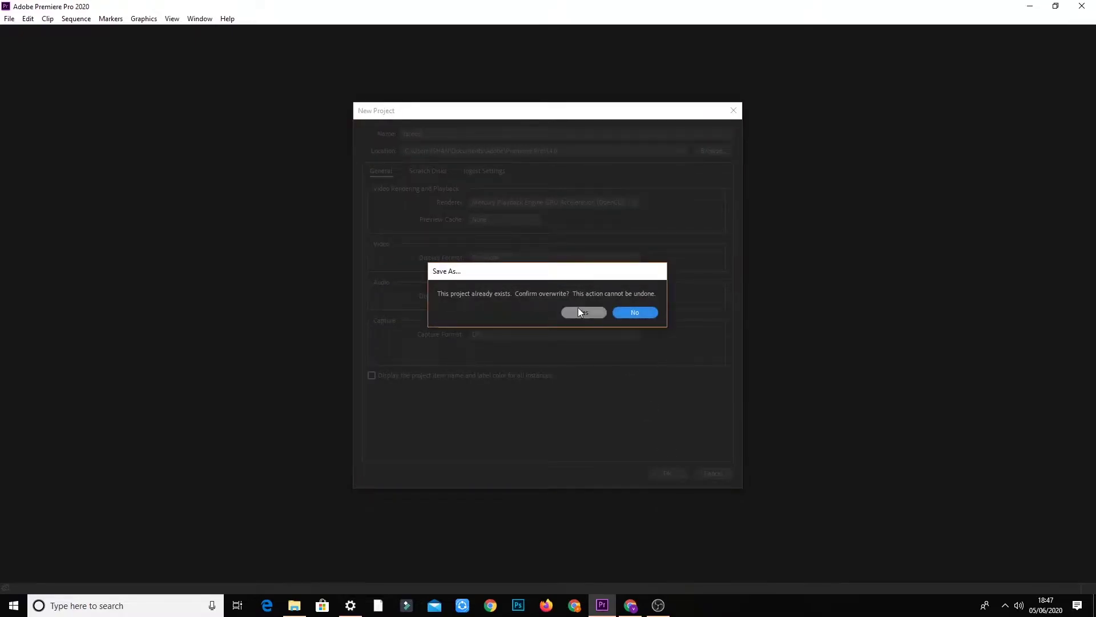
pyautogui.click(580, 312)
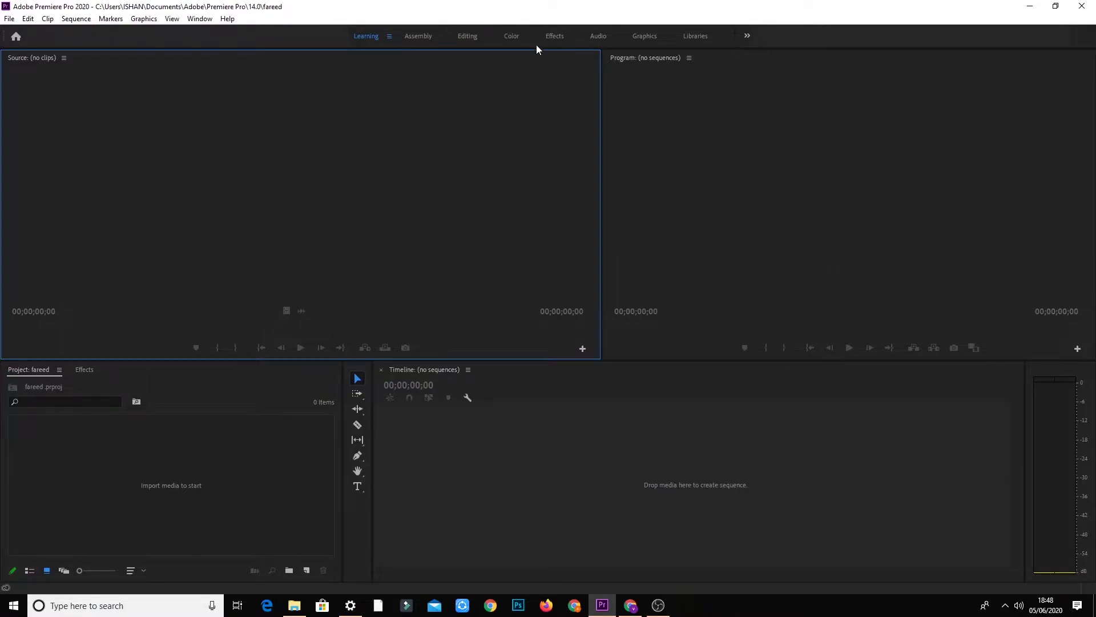
# Step: Import mixkit-41-preview and mixkit-person-walking-on-crosswalk-98 from Desktop > New folder
pyautogui.click(239, 438)
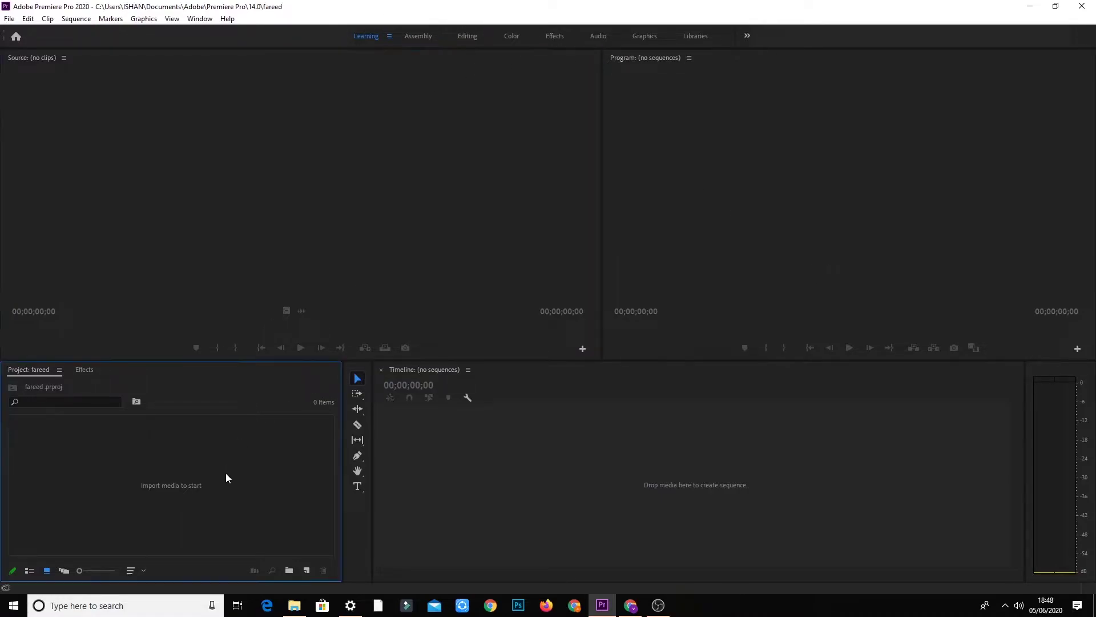
pyautogui.rightClick(173, 475)
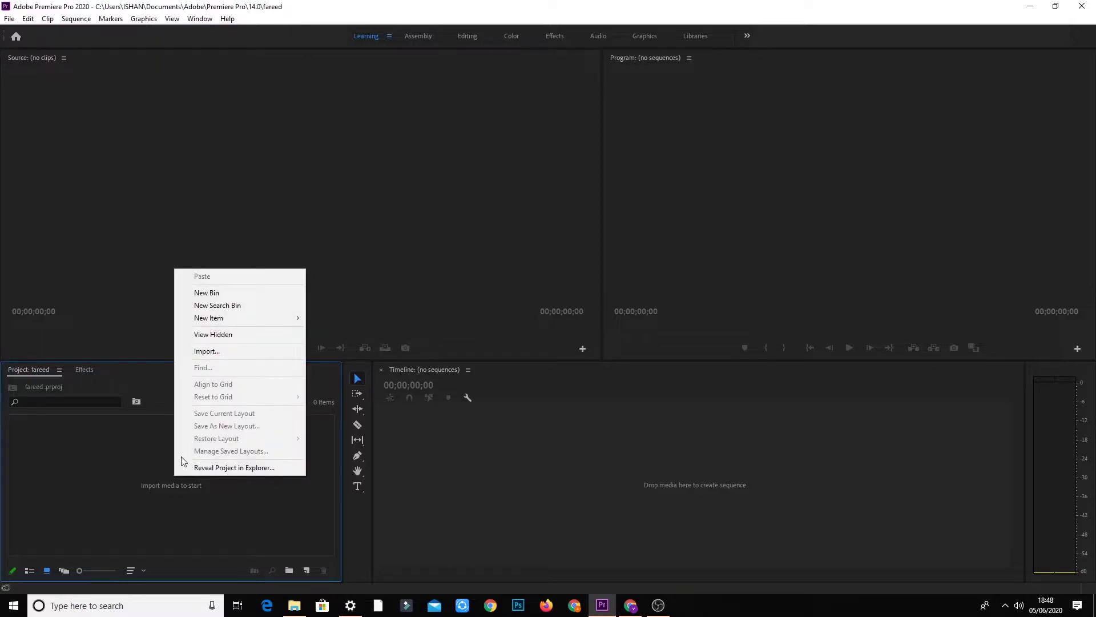
pyautogui.click(217, 354)
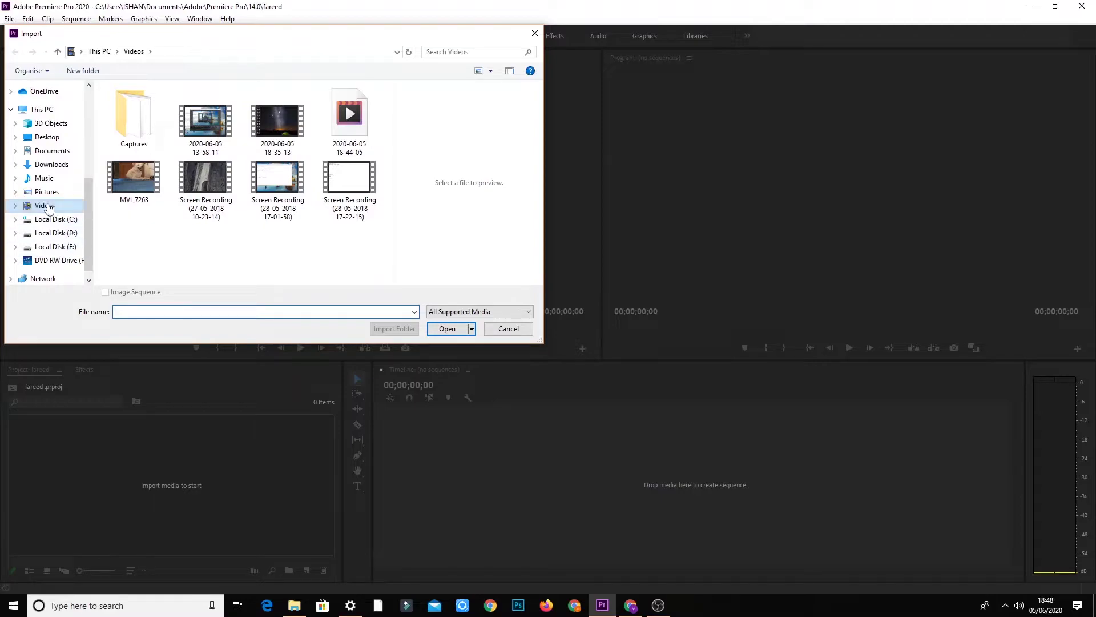
pyautogui.click(47, 137)
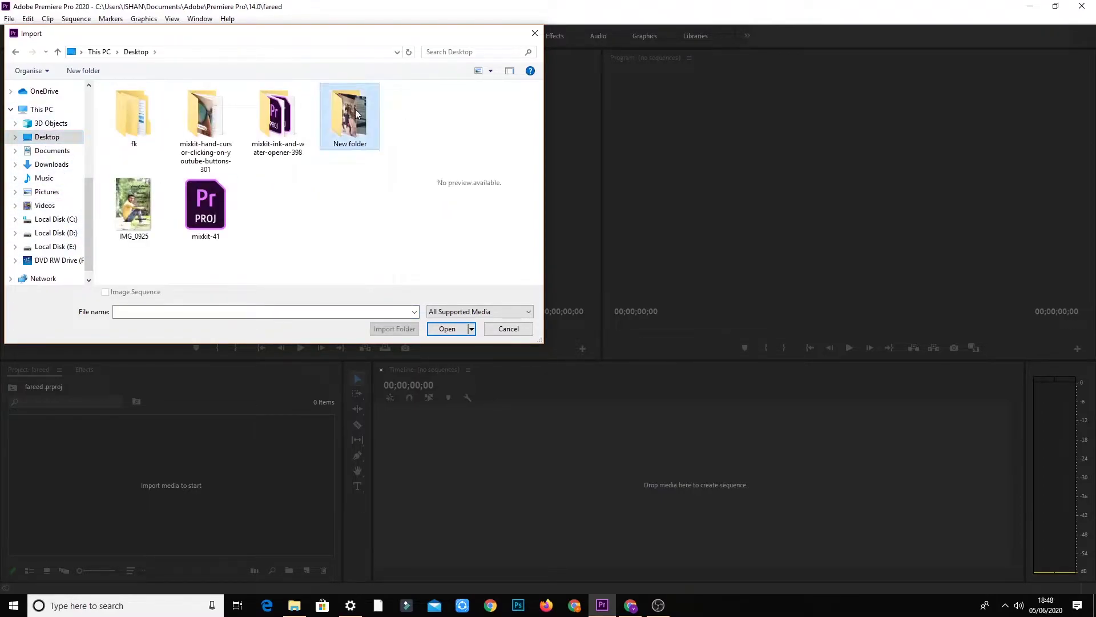
pyautogui.doubleClick(350, 114)
pyautogui.click(134, 109)
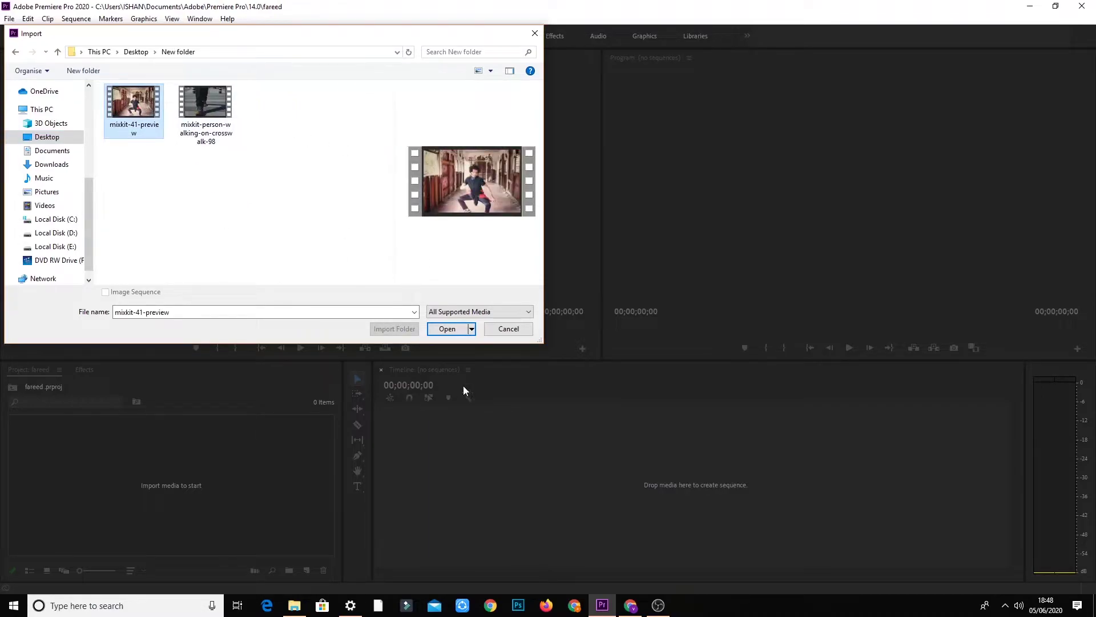
pyautogui.click(349, 244)
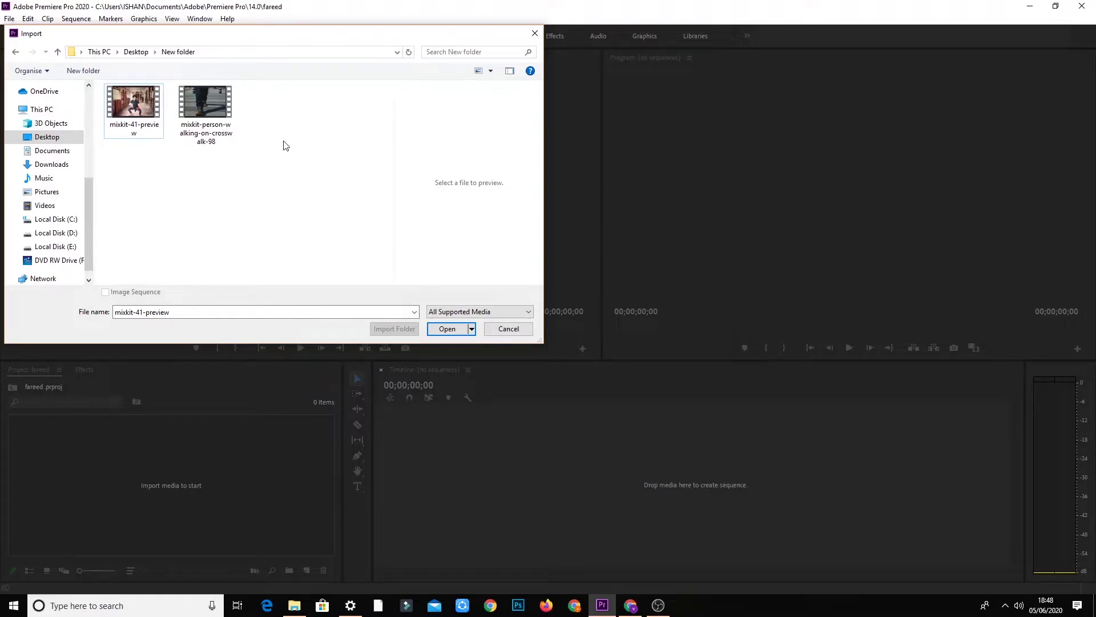
pyautogui.moveTo(287, 145); pyautogui.dragTo(152, 94)
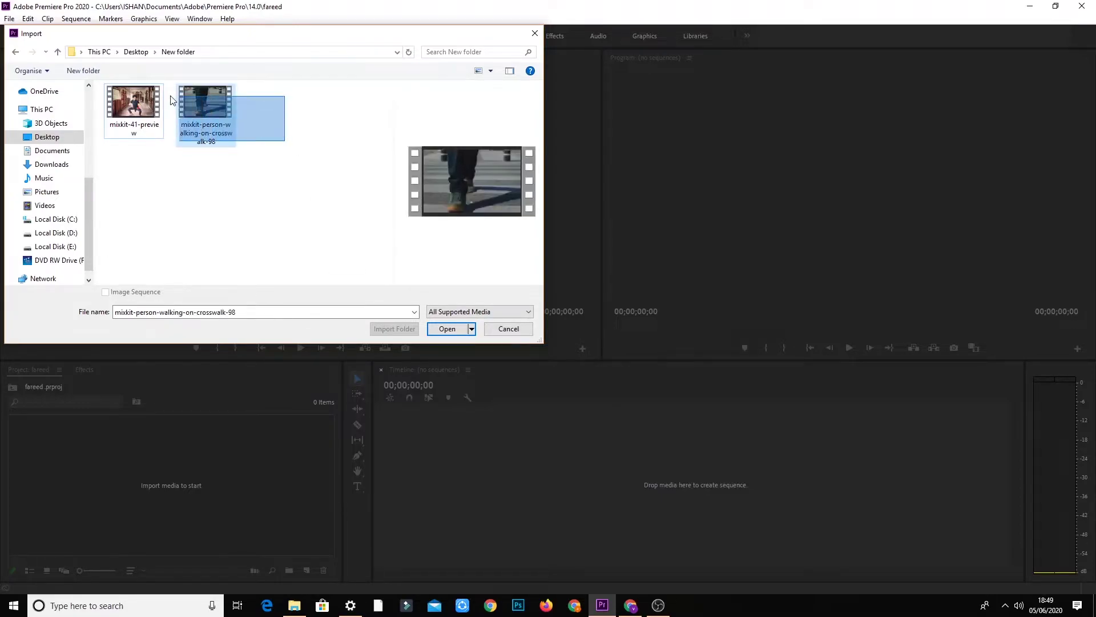
pyautogui.click(449, 329)
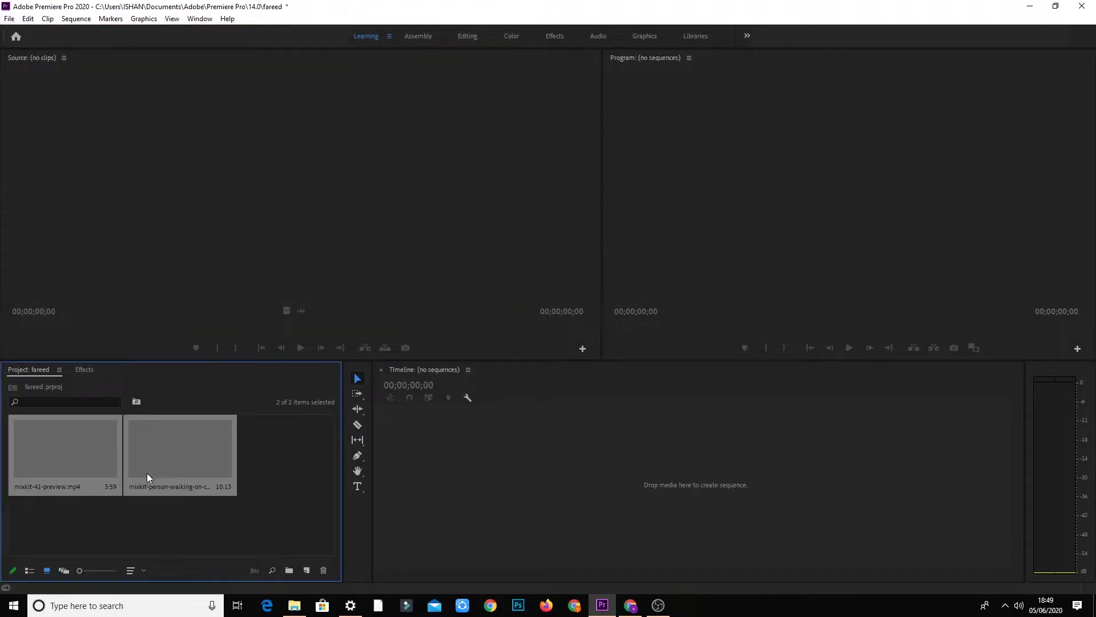
# Step: Load mixkit-41-preview.mp4 into the Source monitor and play it briefly
pyautogui.click(90, 450)
pyautogui.doubleClick(90, 450)
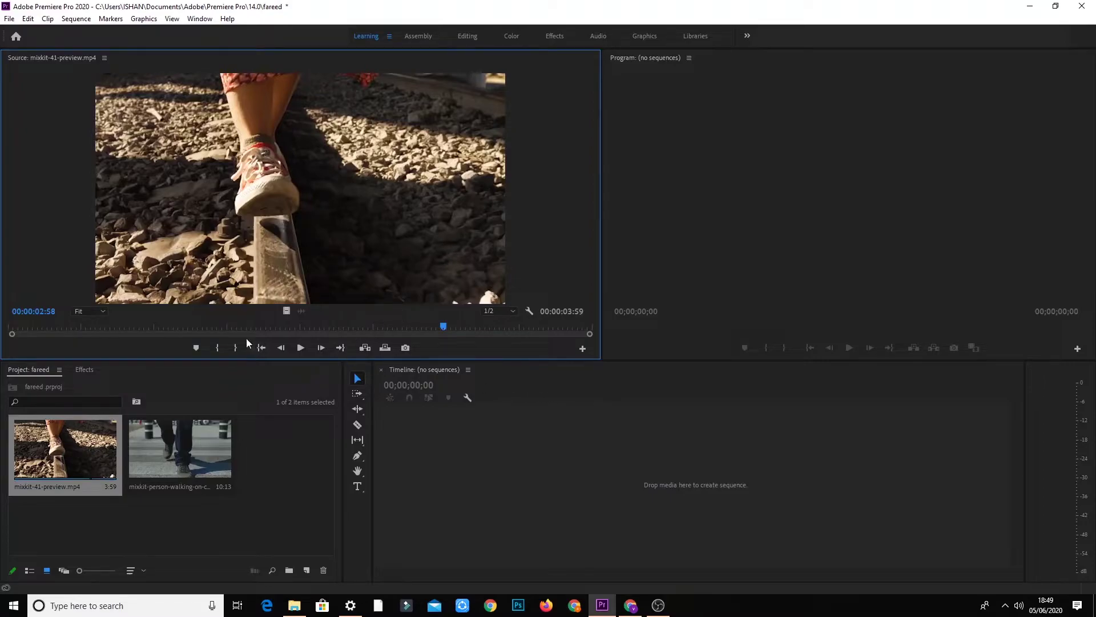
pyautogui.click(302, 347)
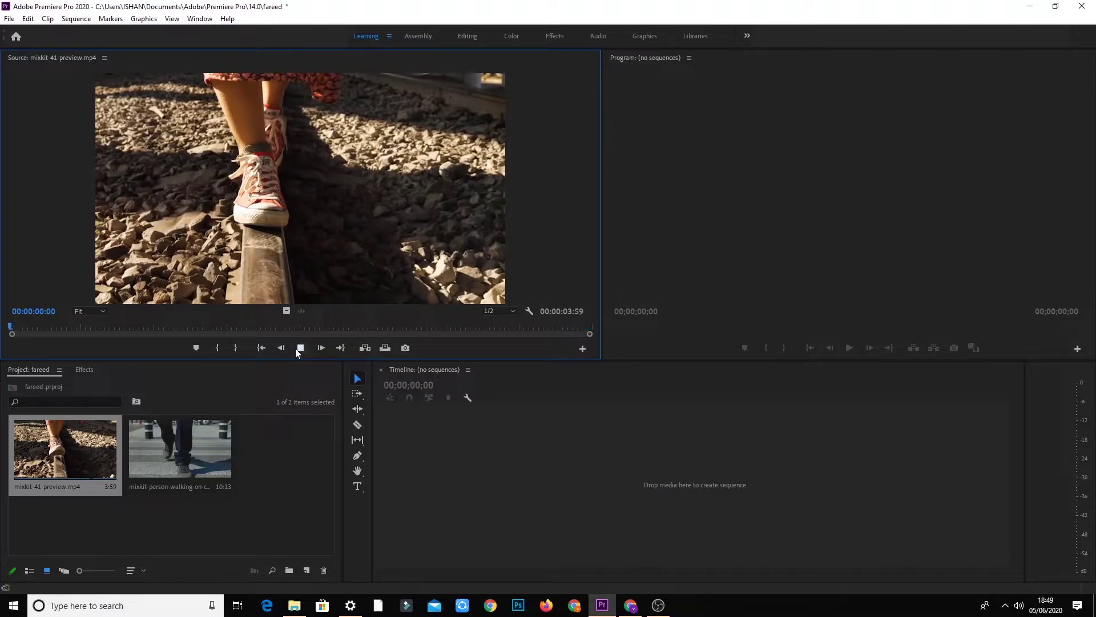
pyautogui.click(298, 349)
# Step: Place mixkit-41-preview.mp4 at the start of V1, followed by the crosswalk walking clip
pyautogui.moveTo(425, 449); pyautogui.dragTo(428, 451)
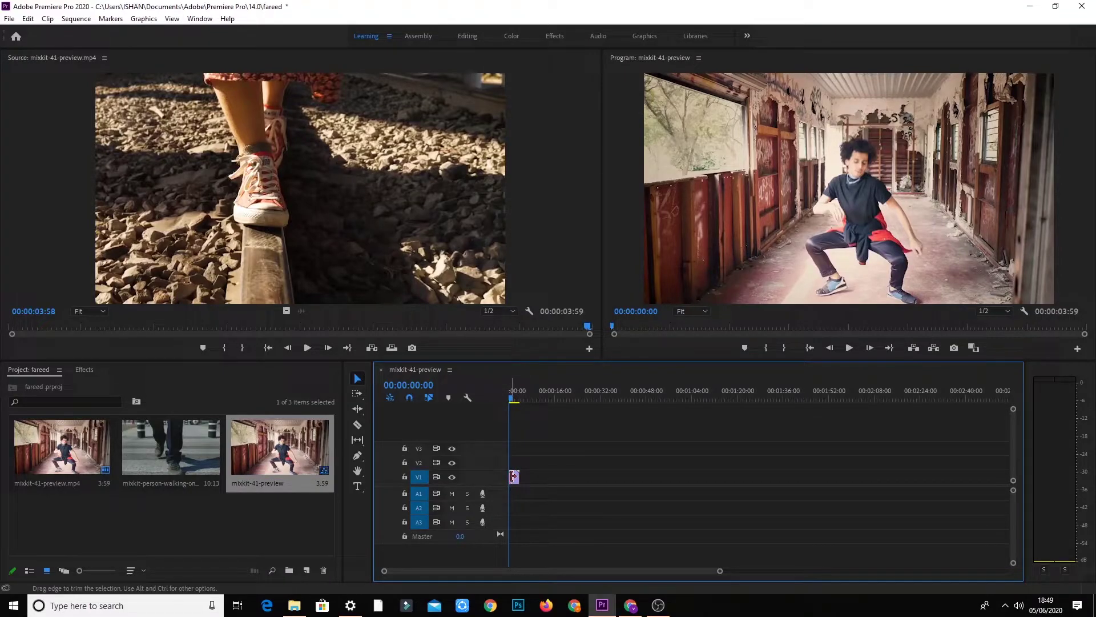
pyautogui.press('Delete')
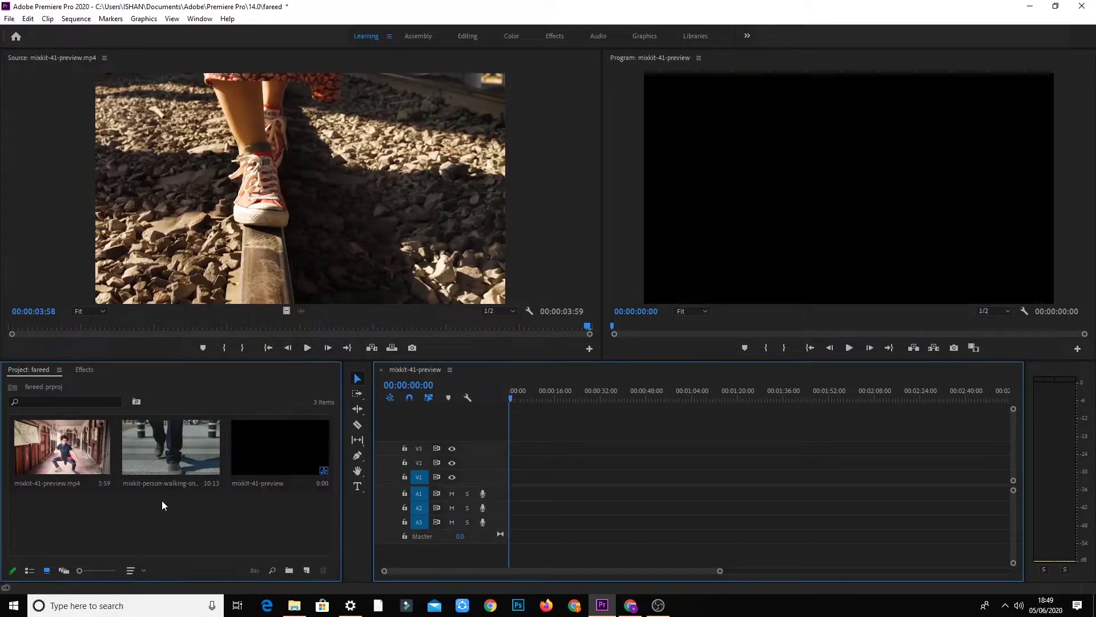
pyautogui.click(71, 449)
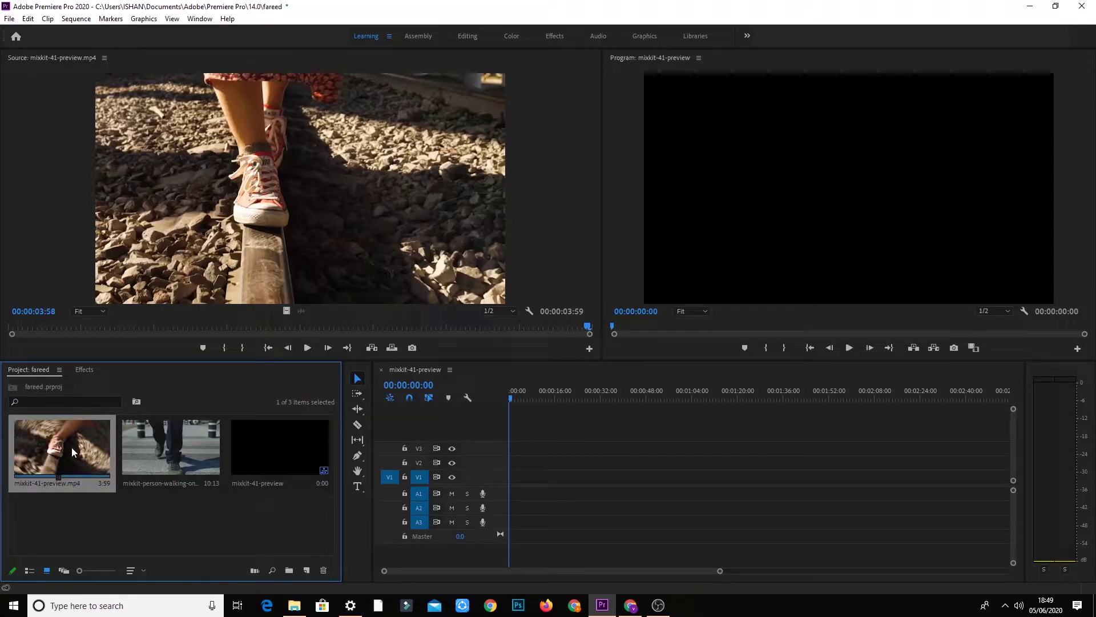
pyautogui.moveTo(71, 446)
pyautogui.mouseDown()
pyautogui.moveTo(526, 473)
pyautogui.moveTo(514, 476)
pyautogui.mouseUp()
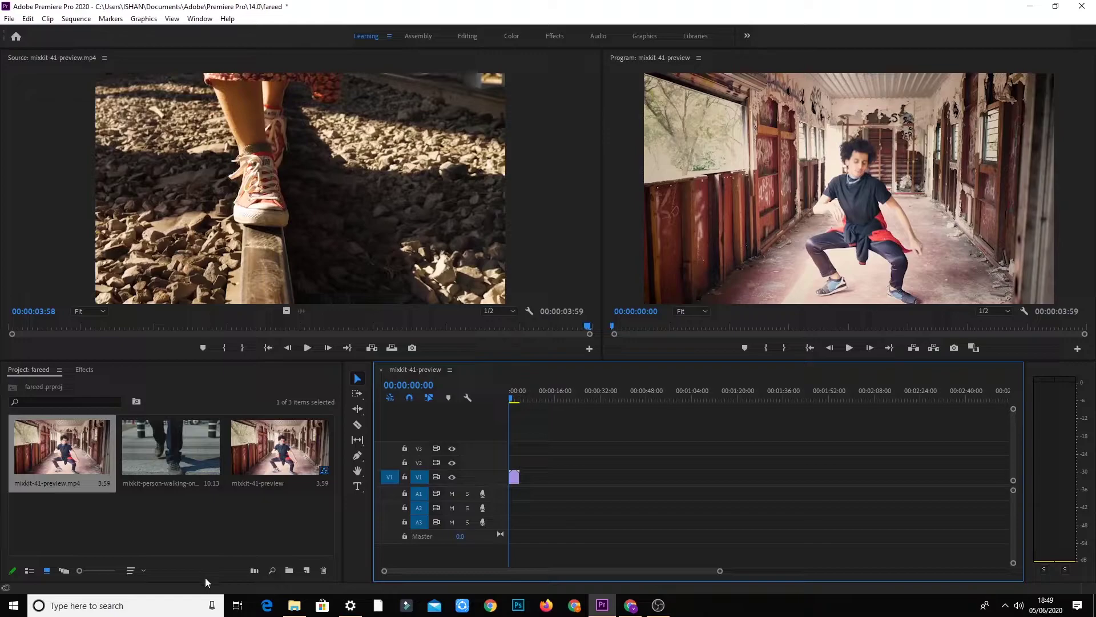
pyautogui.moveTo(163, 468)
pyautogui.mouseDown()
pyautogui.moveTo(537, 484)
pyautogui.moveTo(524, 481)
pyautogui.moveTo(574, 470)
pyautogui.mouseUp()
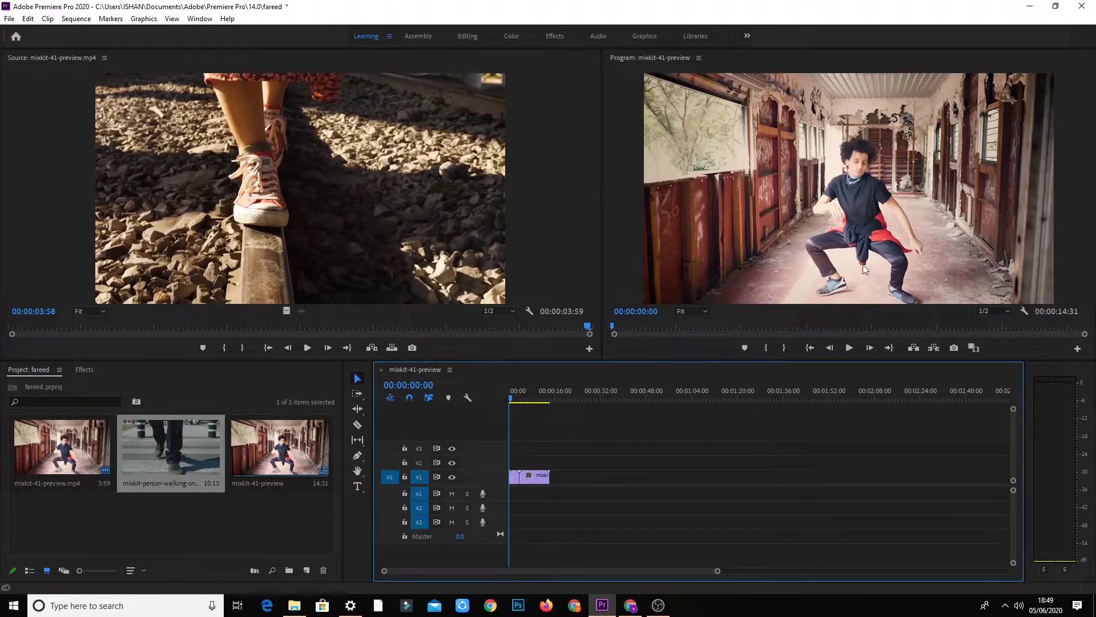
# Step: Play the sequence through to 00:00:14:31, zooming the timeline to fit the clips
pyautogui.press('space')
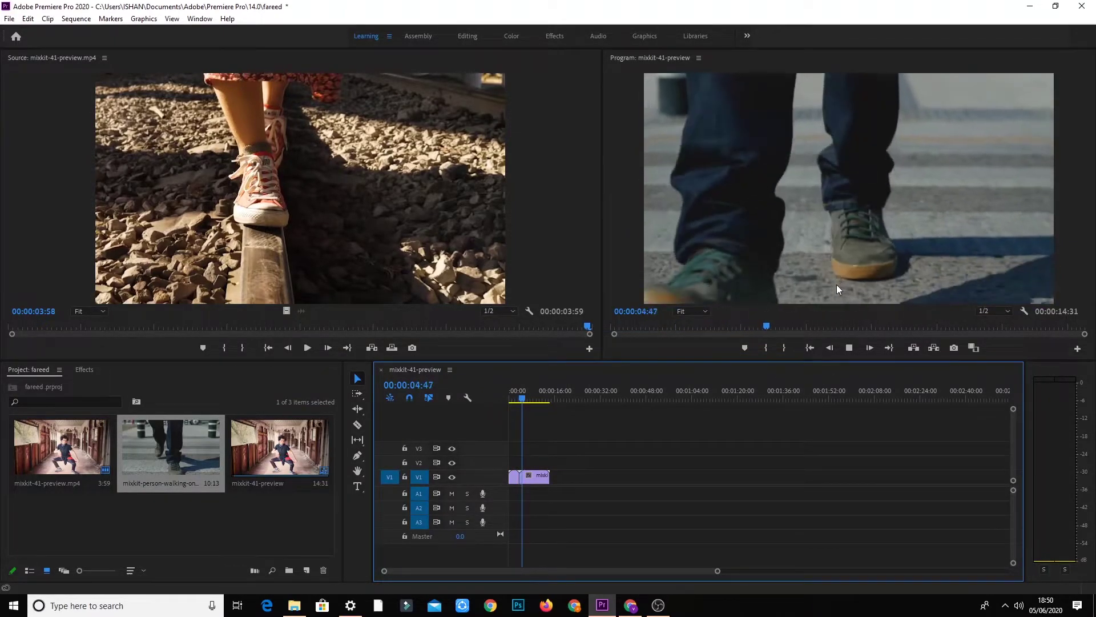
pyautogui.scroll(-5, 721, 573)
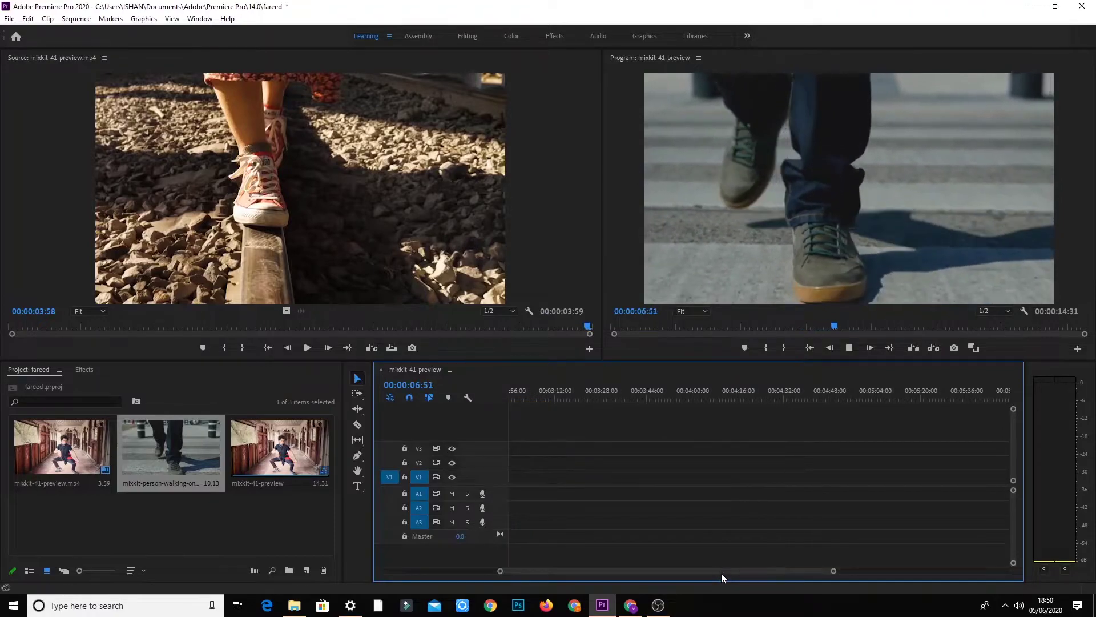
pyautogui.moveTo(796, 573); pyautogui.dragTo(679, 573)
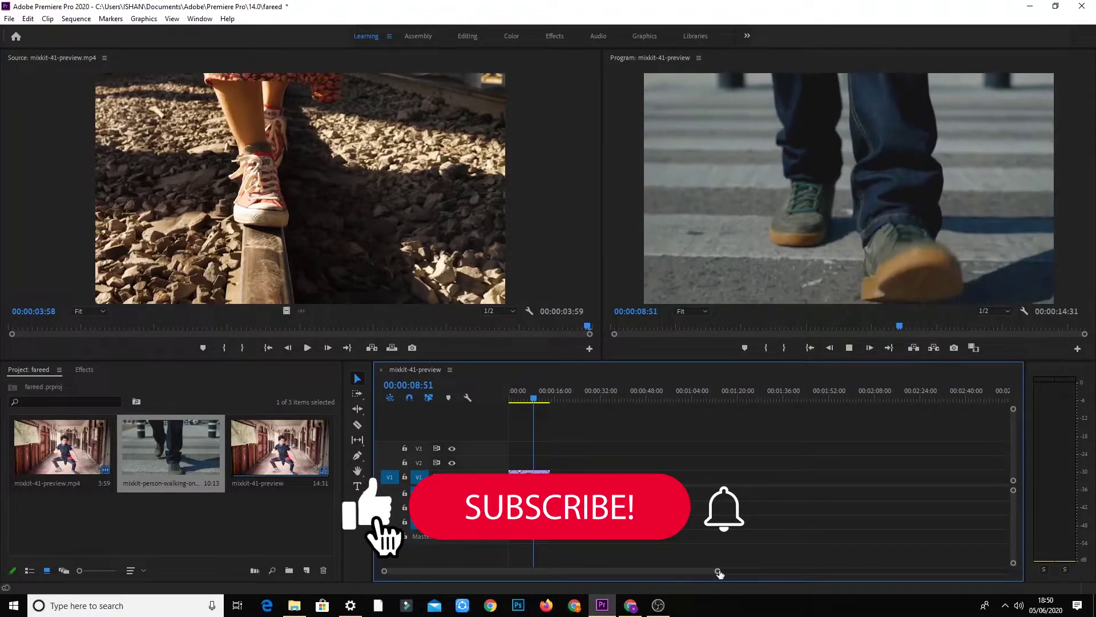
pyautogui.moveTo(802, 573); pyautogui.dragTo(536, 573)
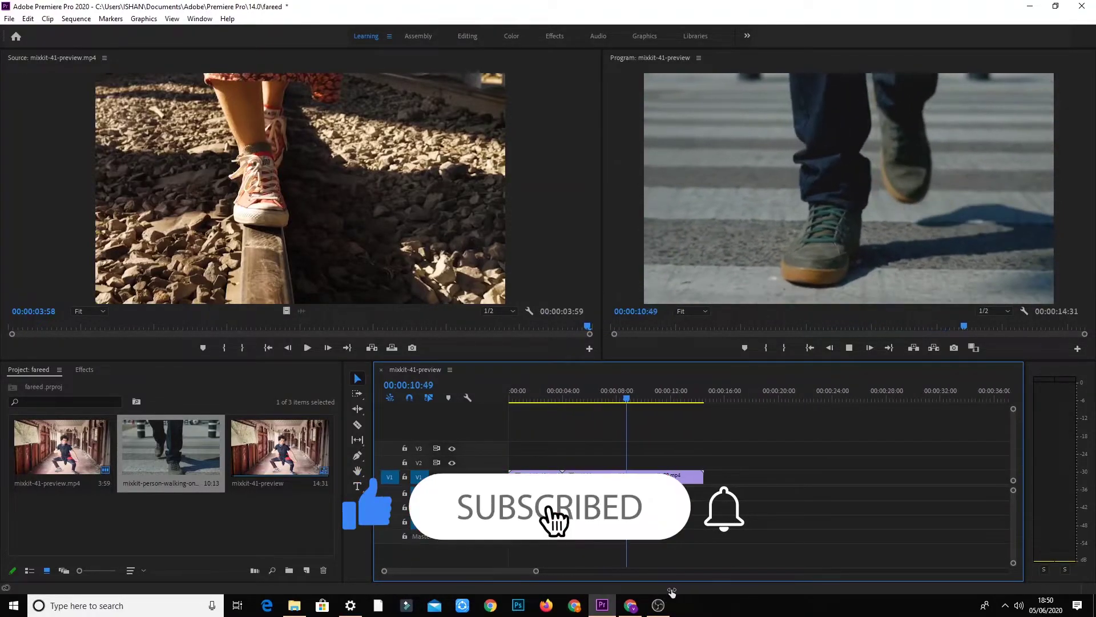
pyautogui.moveTo(671, 592); pyautogui.dragTo(781, 581)
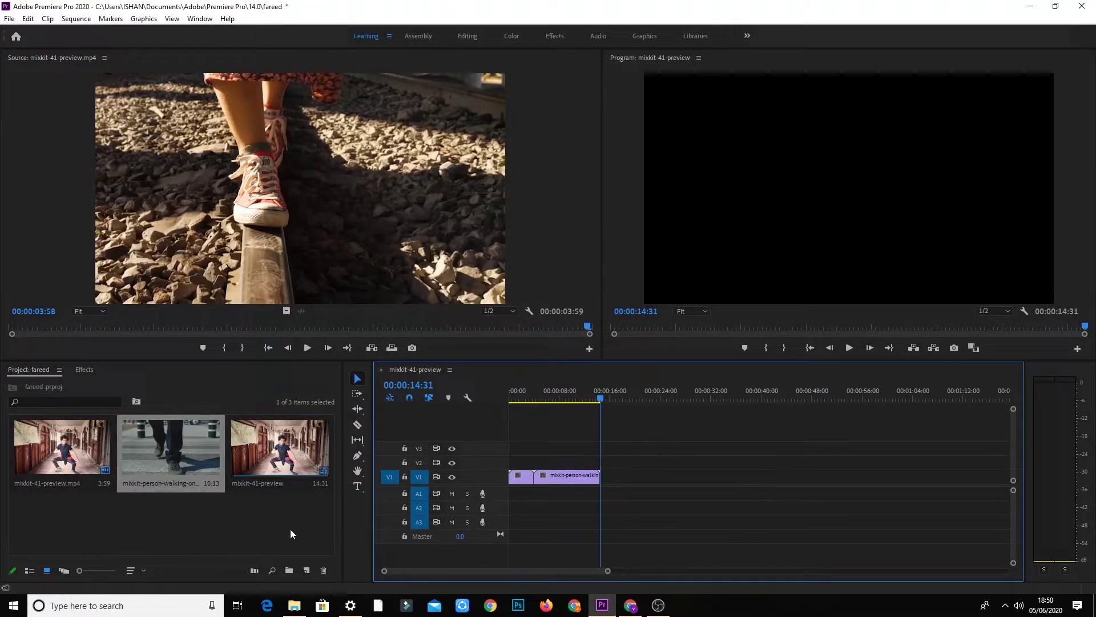
# Step: Import Elevators_Need_Rock_Too.mp3 from Downloads and play it in the Source monitor
pyautogui.rightClick(263, 529)
pyautogui.click(307, 405)
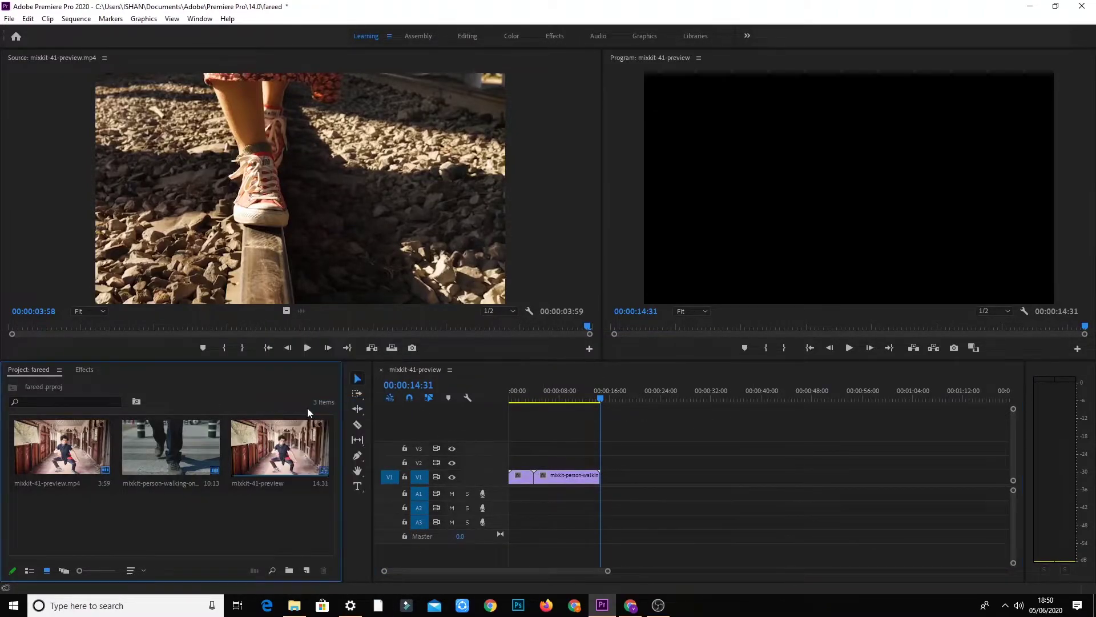
pyautogui.click(58, 151)
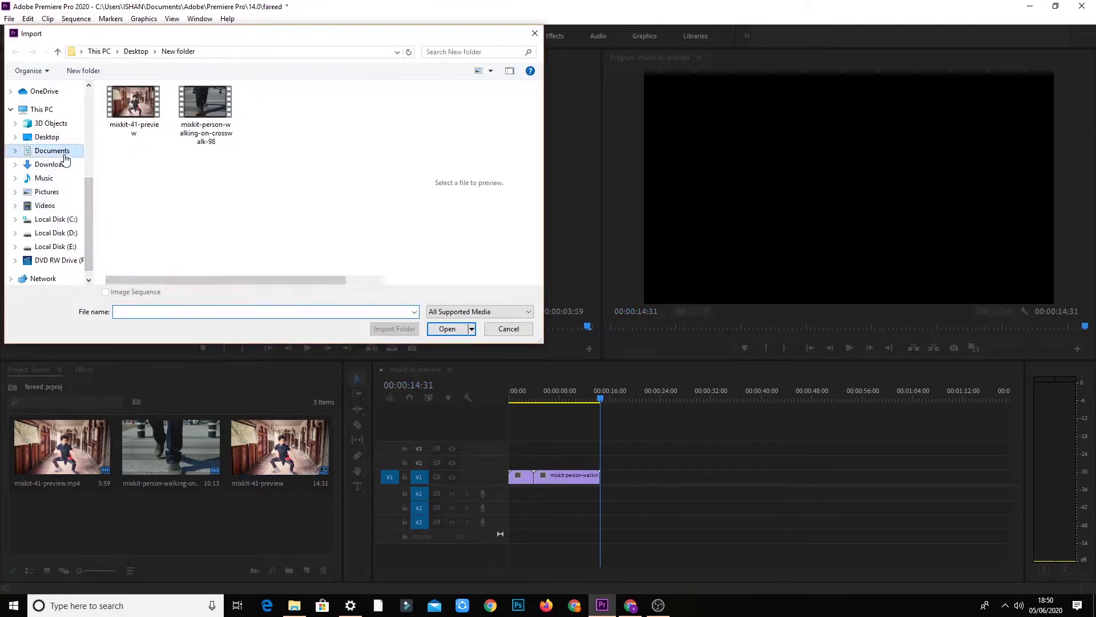
pyautogui.click(78, 168)
pyautogui.scroll(-3, 224, 171)
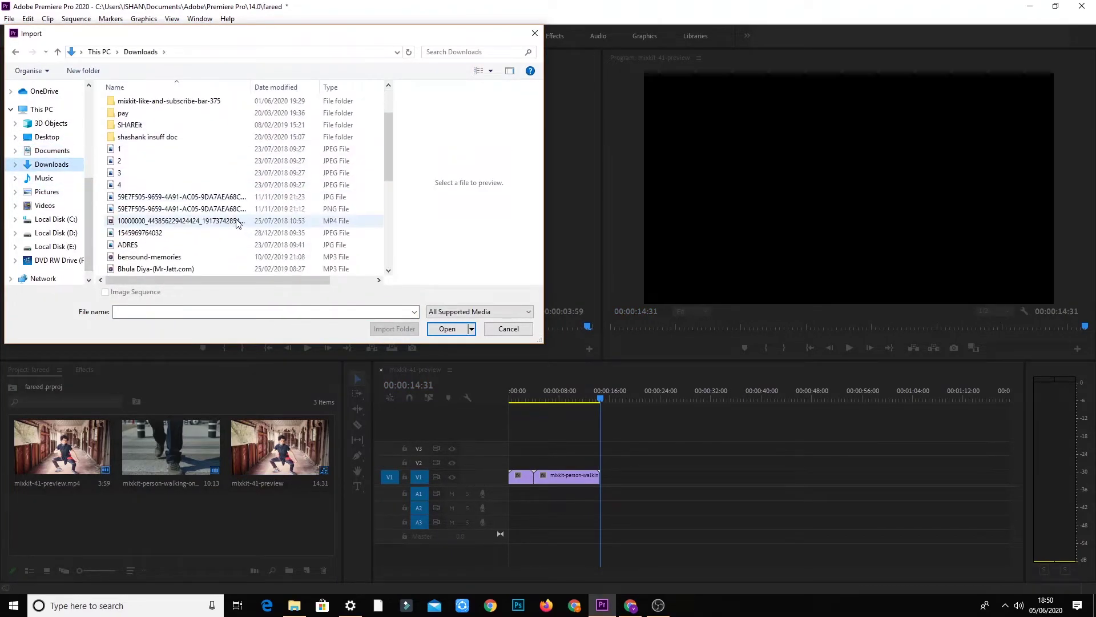
pyautogui.scroll(-2, 234, 239)
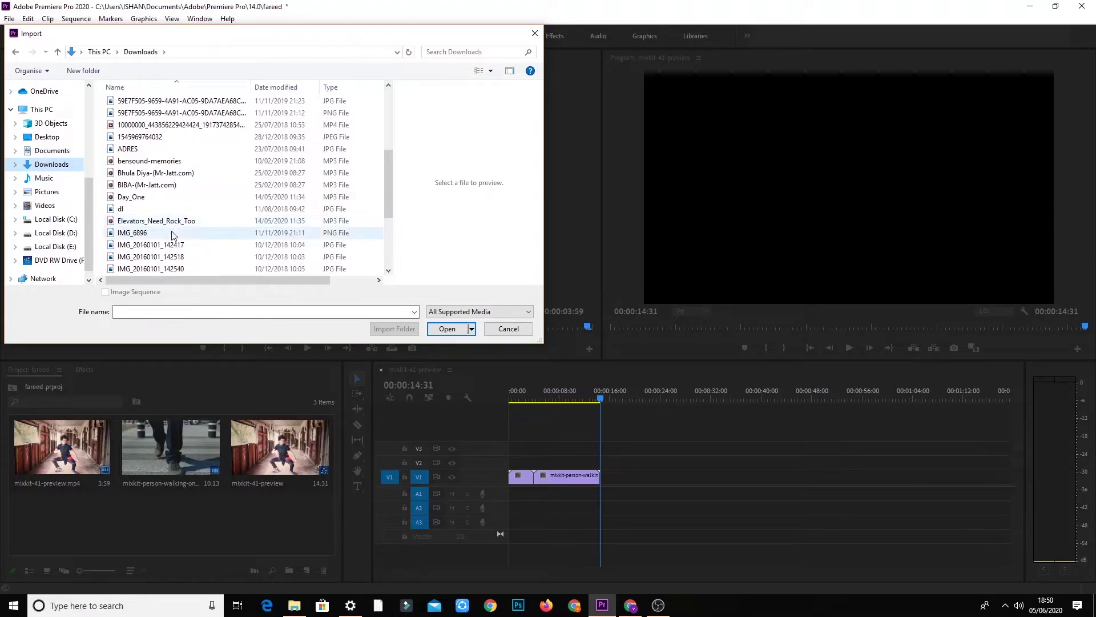
pyautogui.scroll(-1, 159, 198)
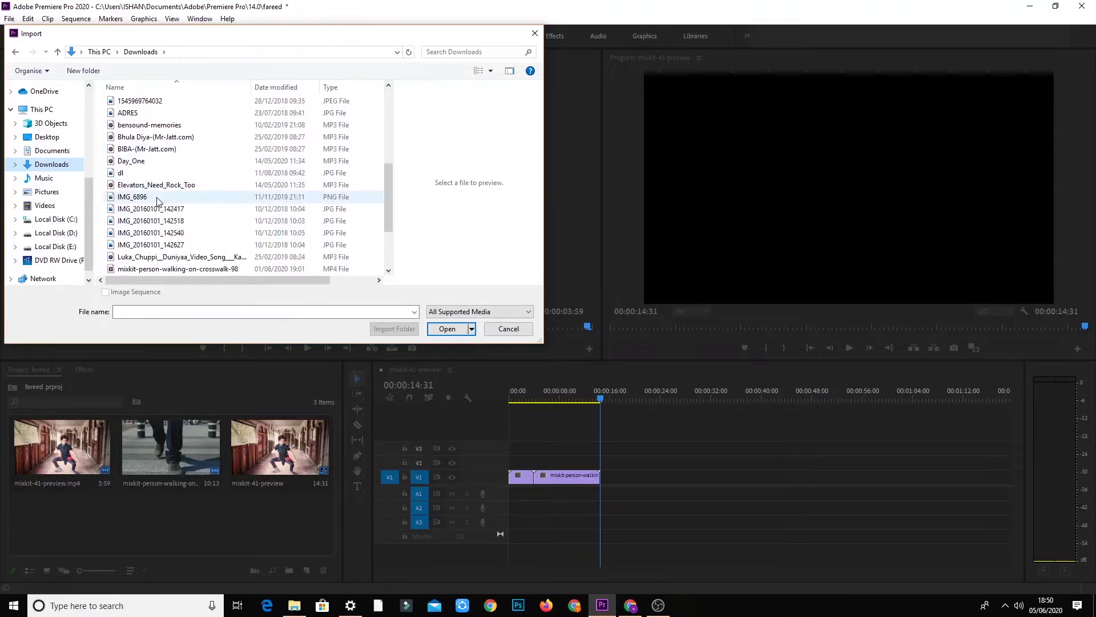
pyautogui.click(166, 187)
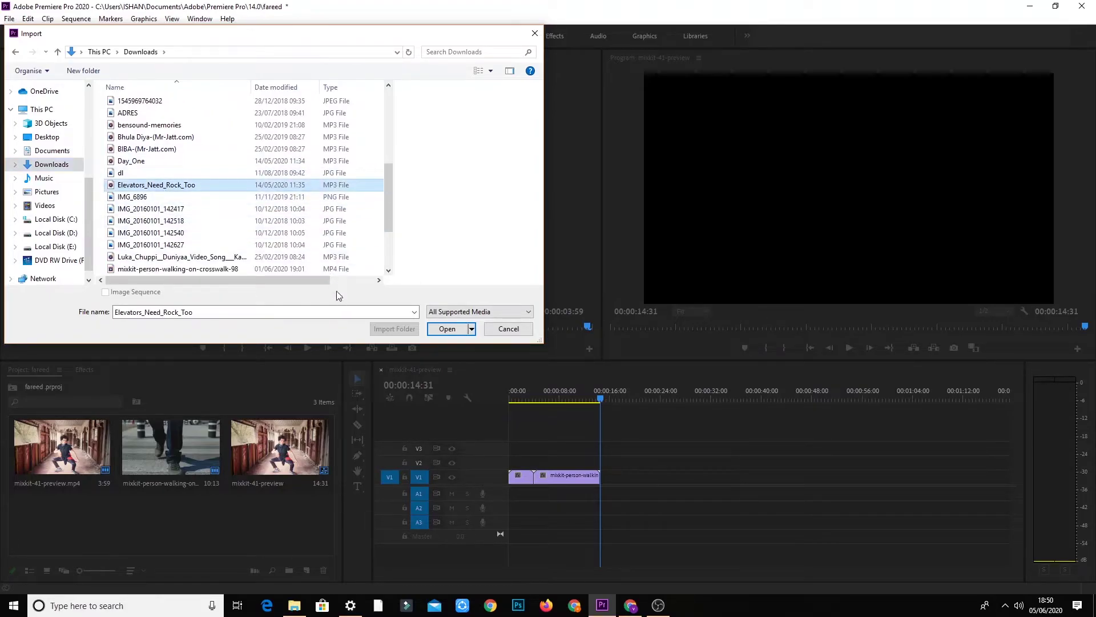
pyautogui.click(447, 329)
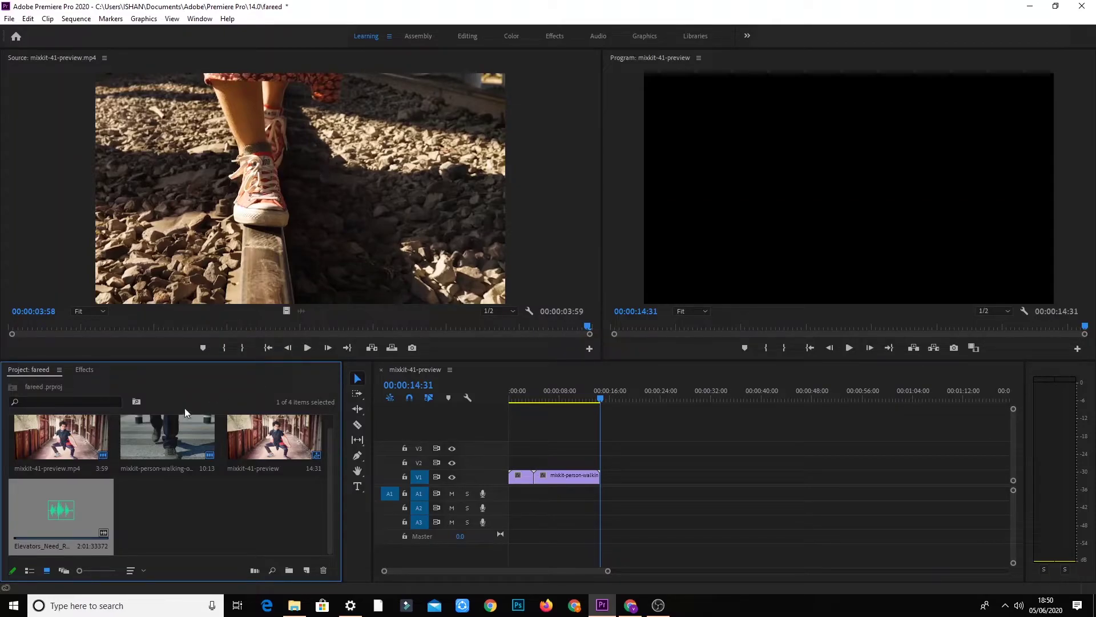
pyautogui.doubleClick(75, 508)
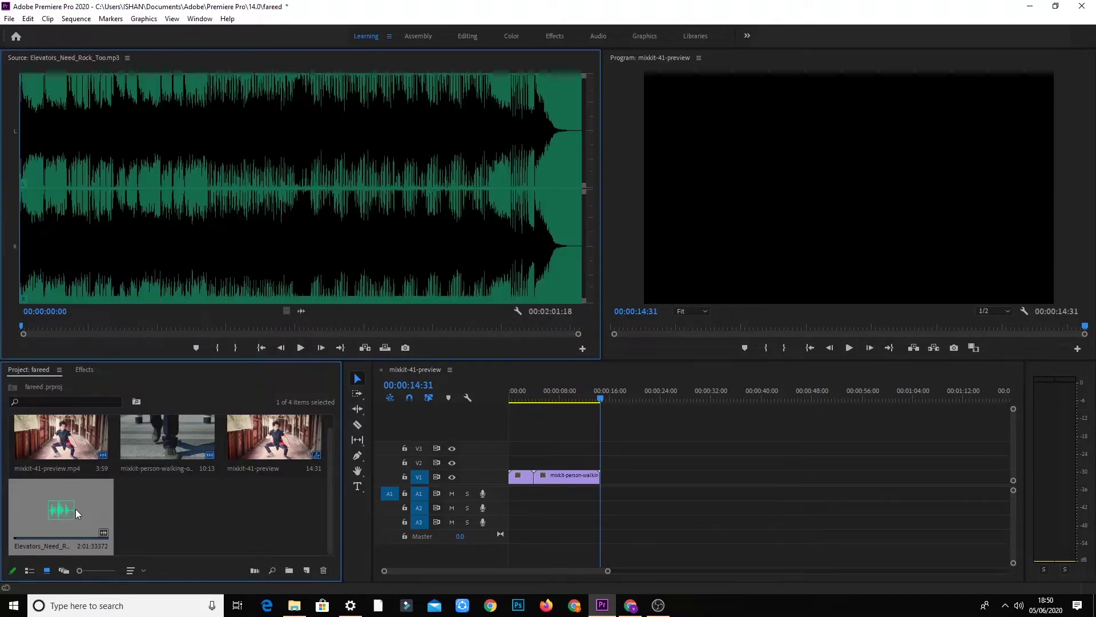
pyautogui.click(295, 349)
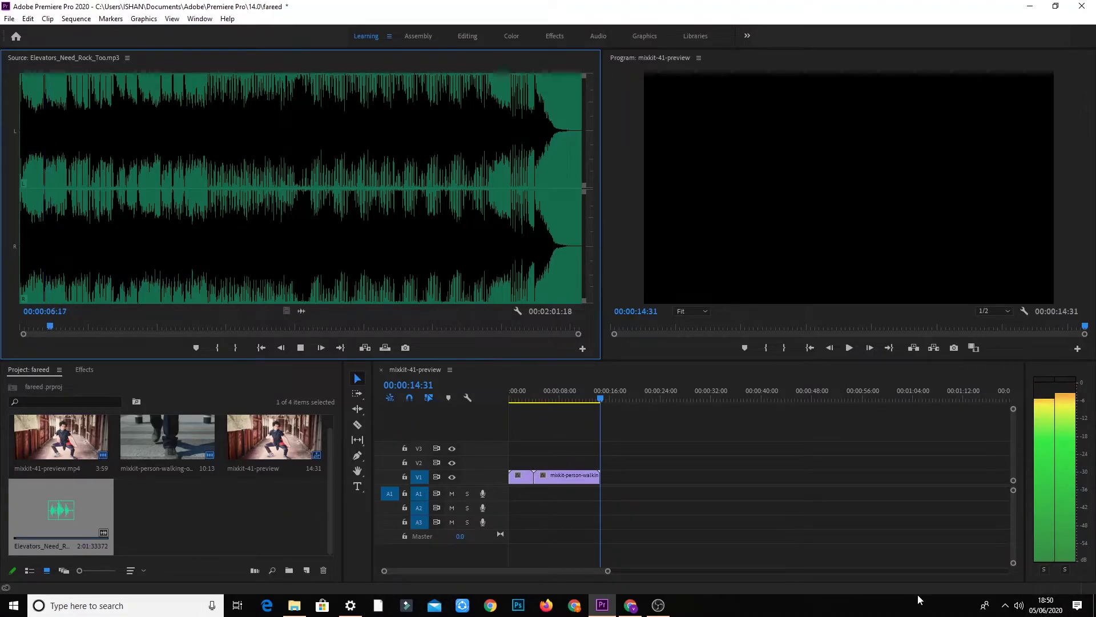
# Step: Mark a 3-second section of Elevators_Need_Rock_Too, drop it on A1 at the start, and play
pyautogui.press('XF86AudioRaiseVolume')
pyautogui.press('XF86AudioLowerVolume')
pyautogui.press('XF86AudioLowerVolume')
pyautogui.press('XF86AudioLowerVolume')
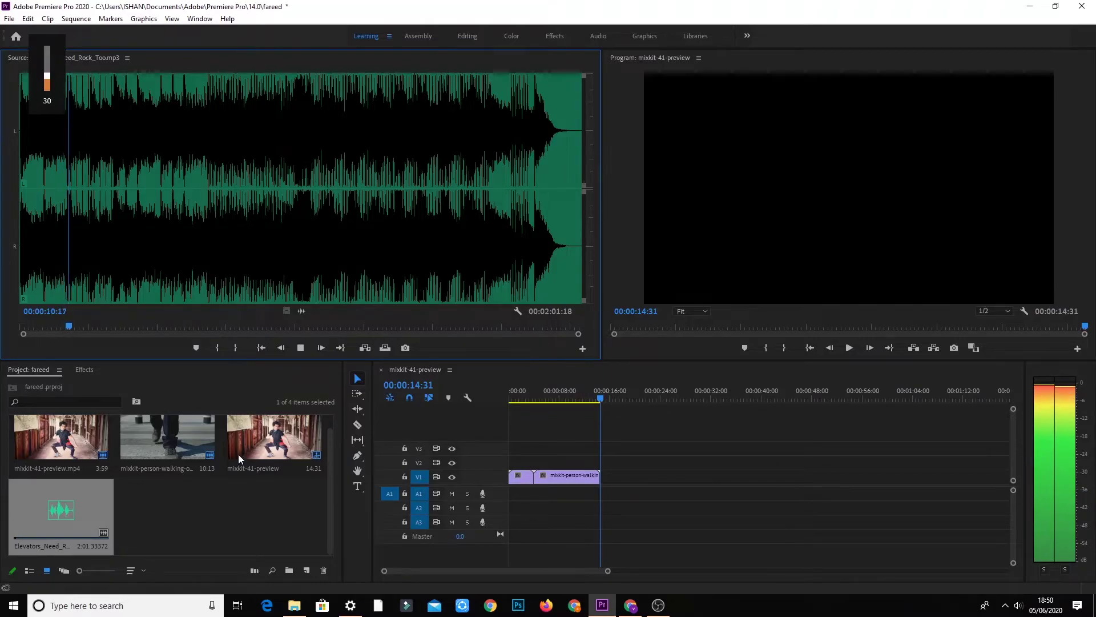
pyautogui.click(217, 348)
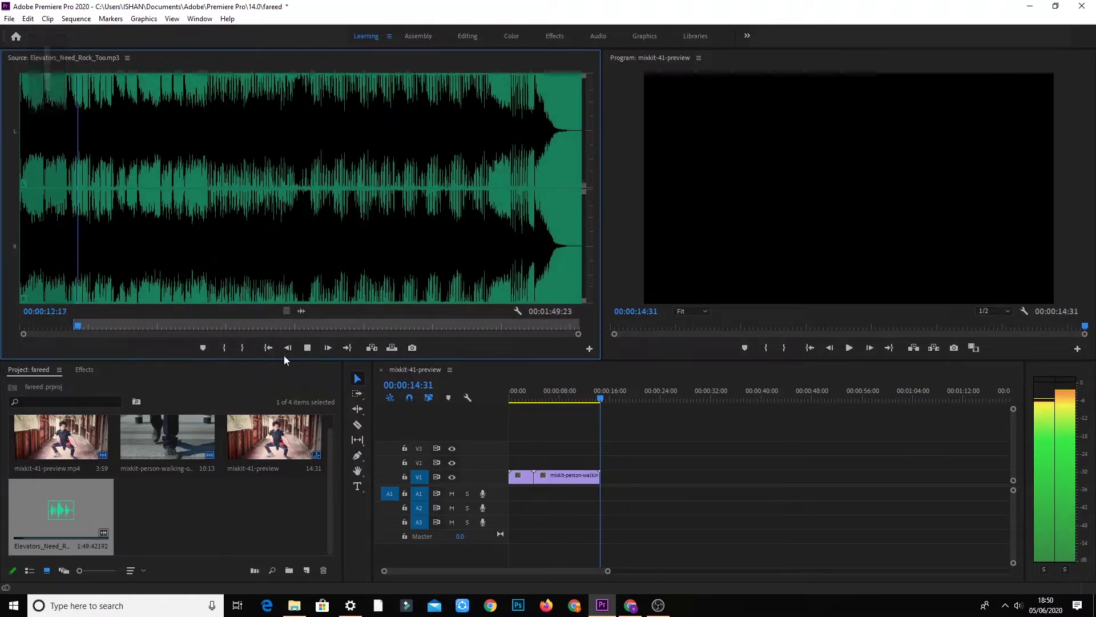
pyautogui.click(247, 351)
pyautogui.click(83, 326)
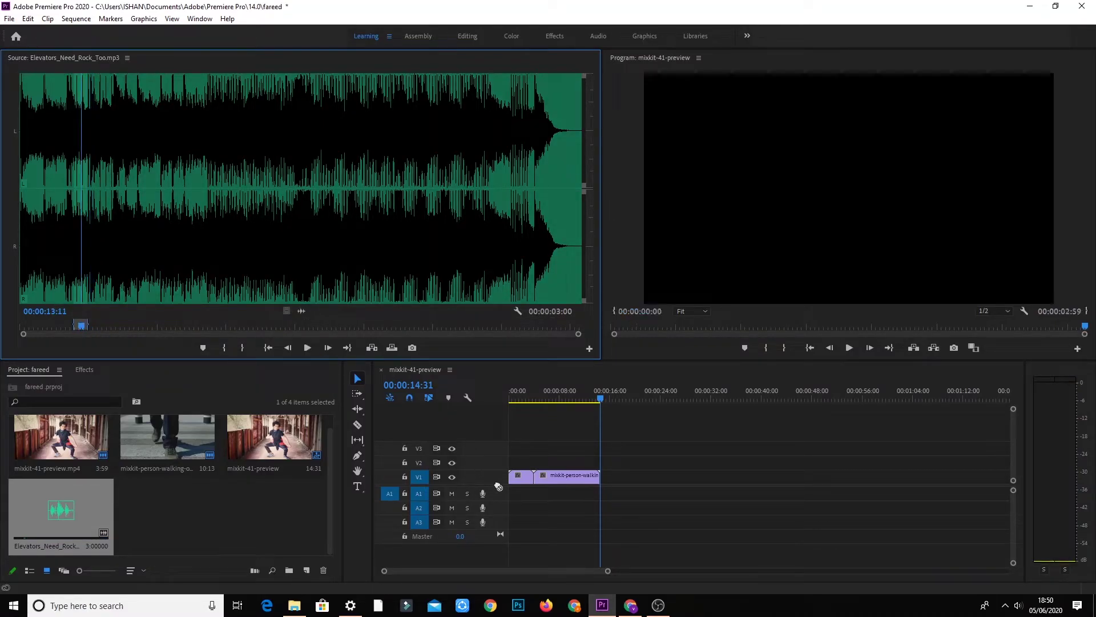
pyautogui.moveTo(436, 401); pyautogui.dragTo(515, 493)
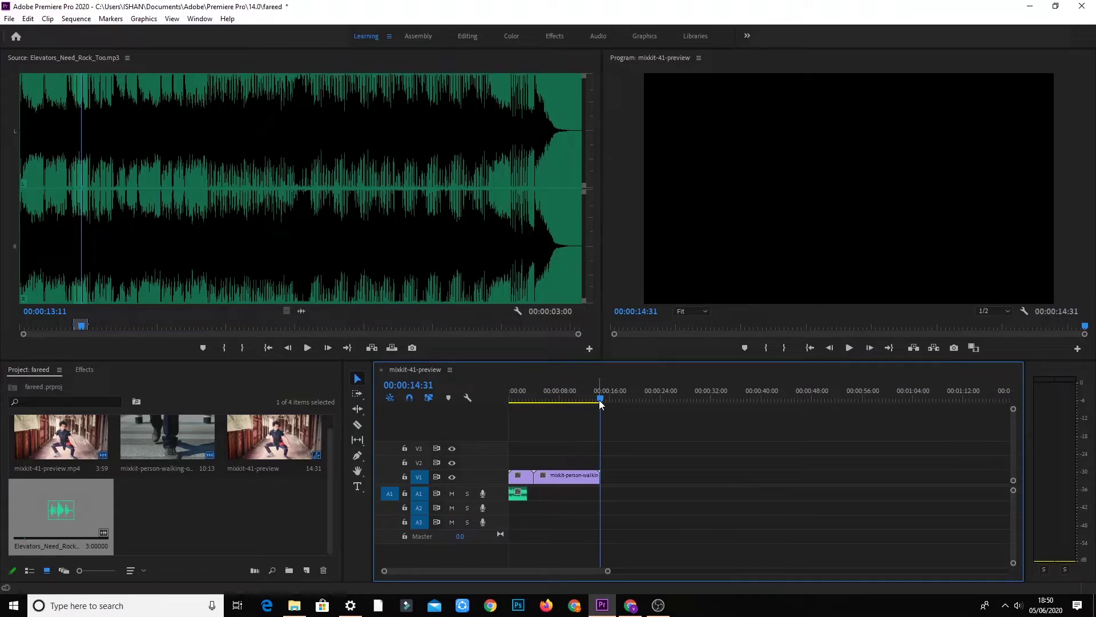
pyautogui.press('space')
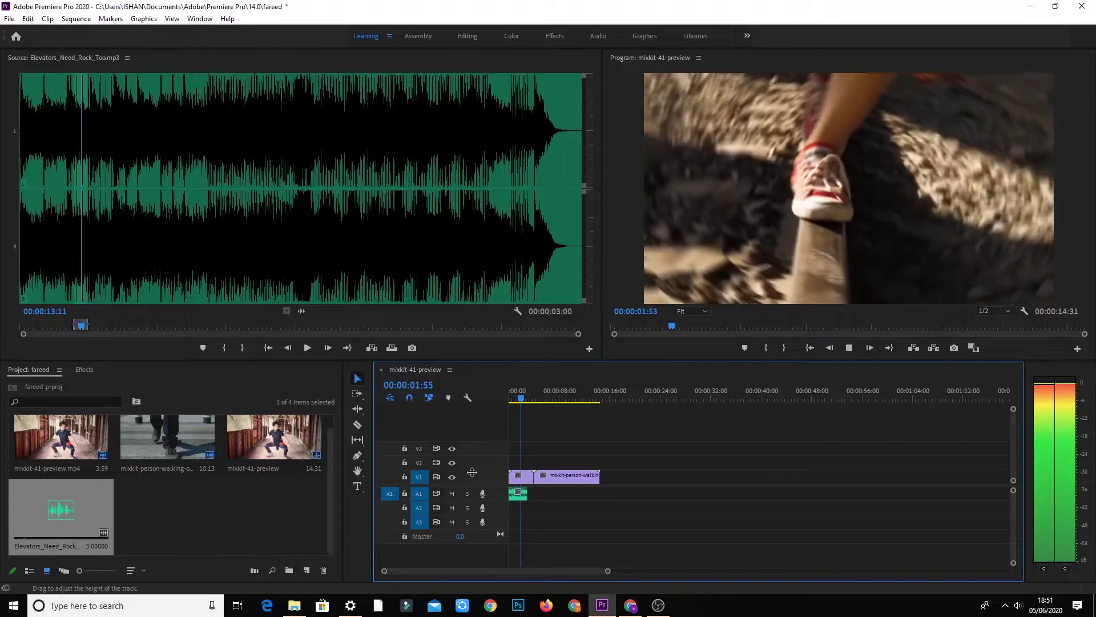
# Step: Import bensound-memories.mp3 into the project
pyautogui.rightClick(232, 511)
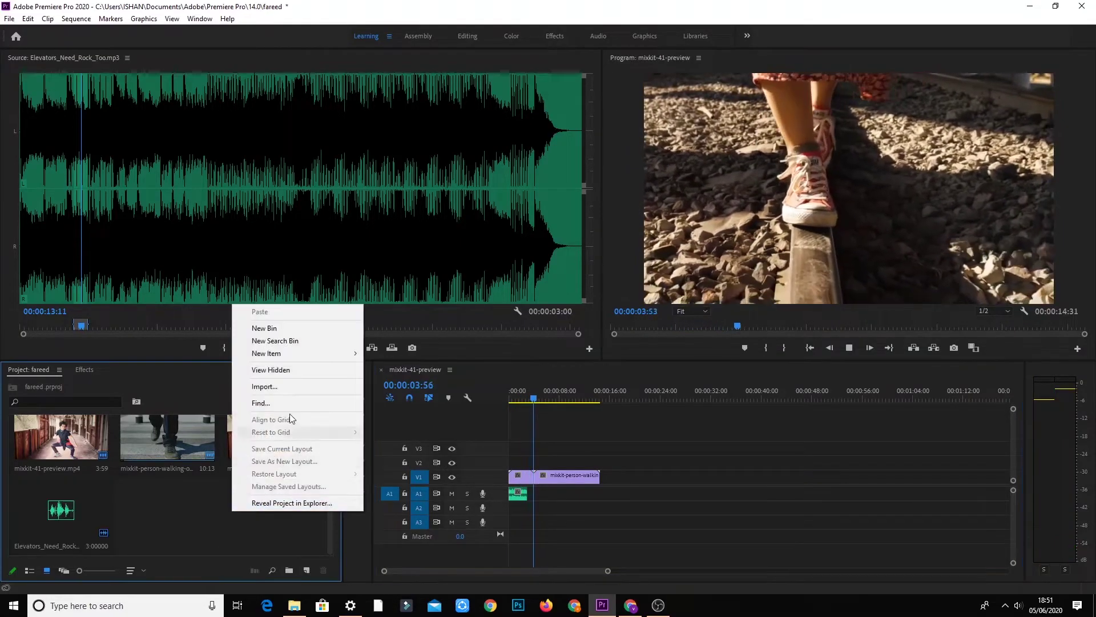
pyautogui.click(287, 389)
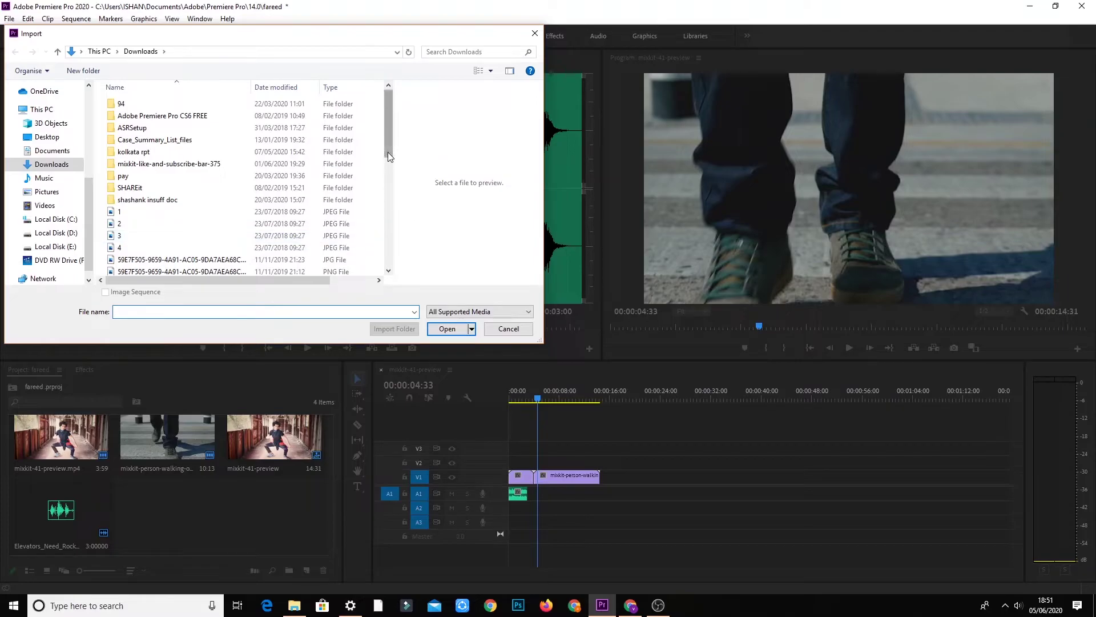
pyautogui.moveTo(389, 156); pyautogui.dragTo(389, 235)
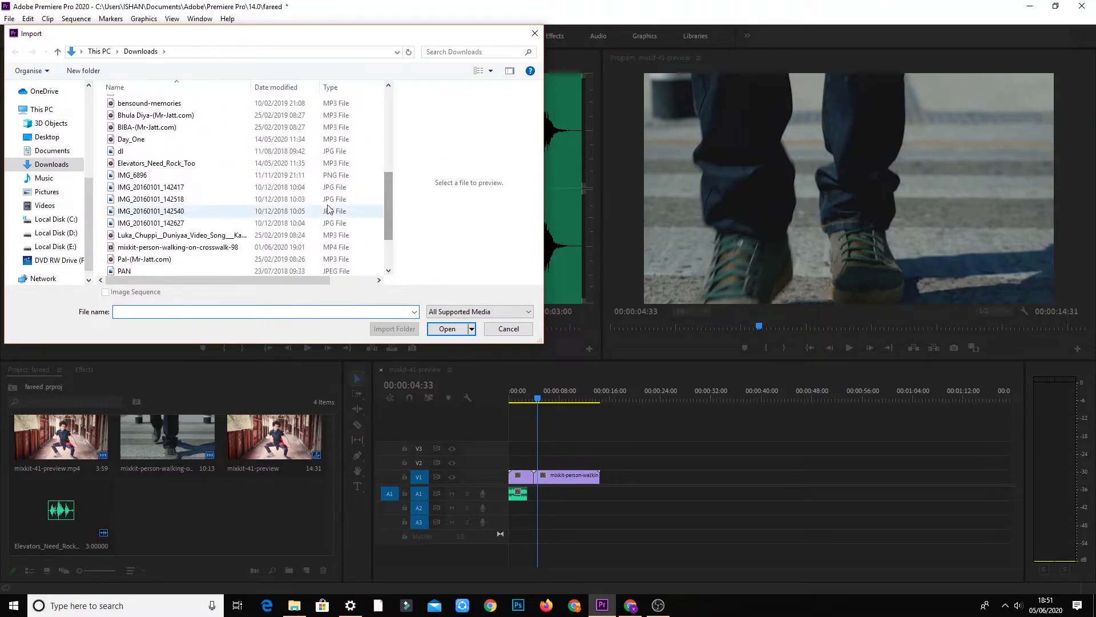
pyautogui.click(125, 107)
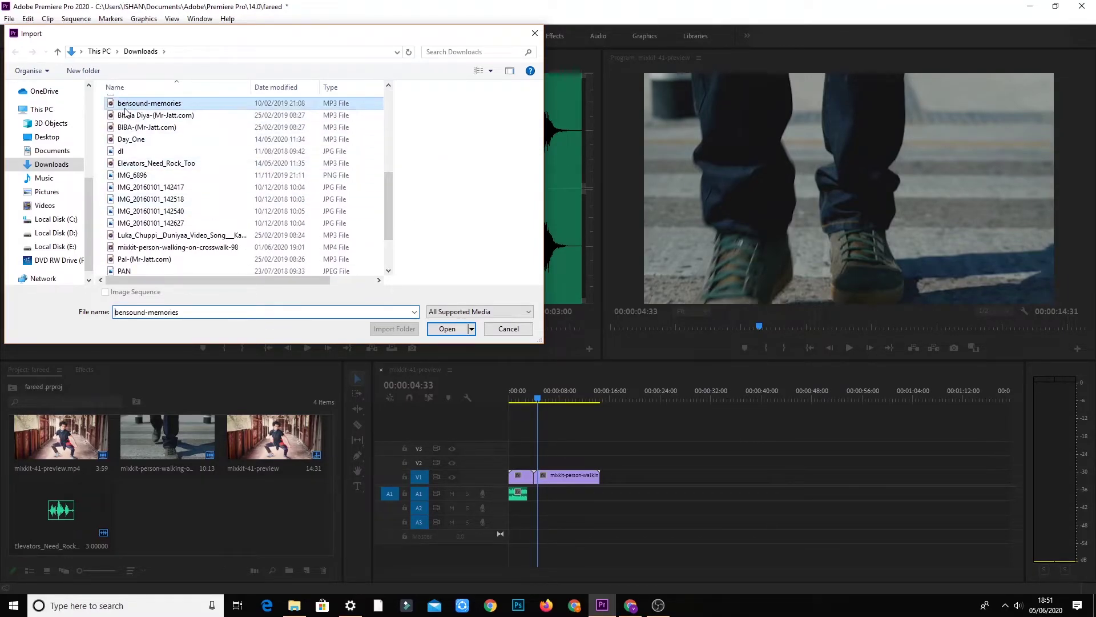
pyautogui.click(455, 334)
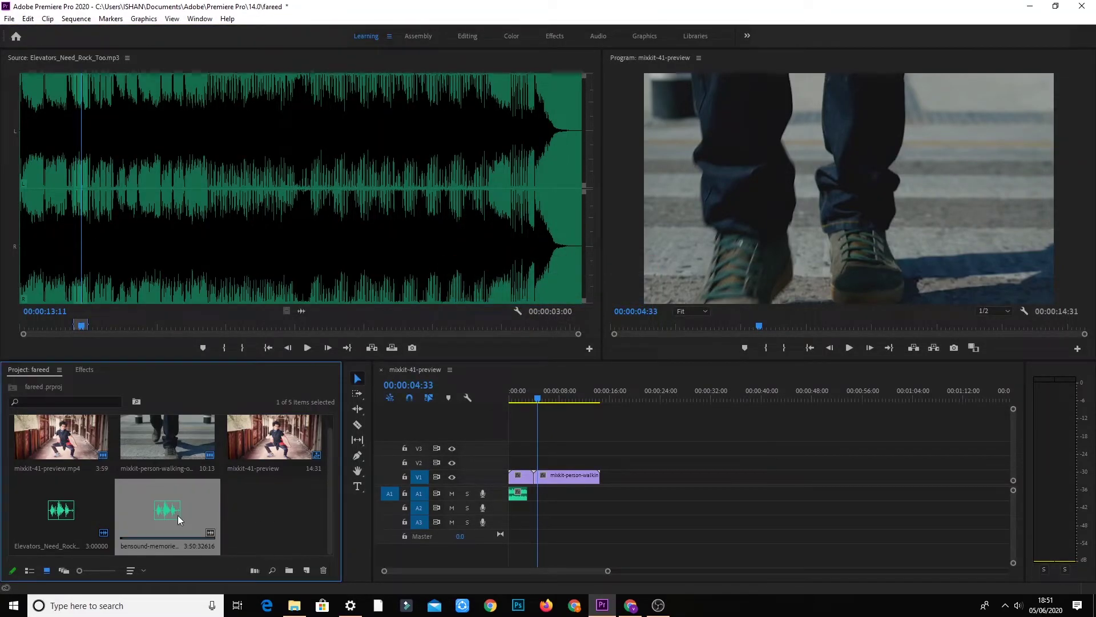
# Step: Mark bensound-memories from 01:13:07 to 01:43:00, place it on A1, and play the sequence
pyautogui.doubleClick(177, 515)
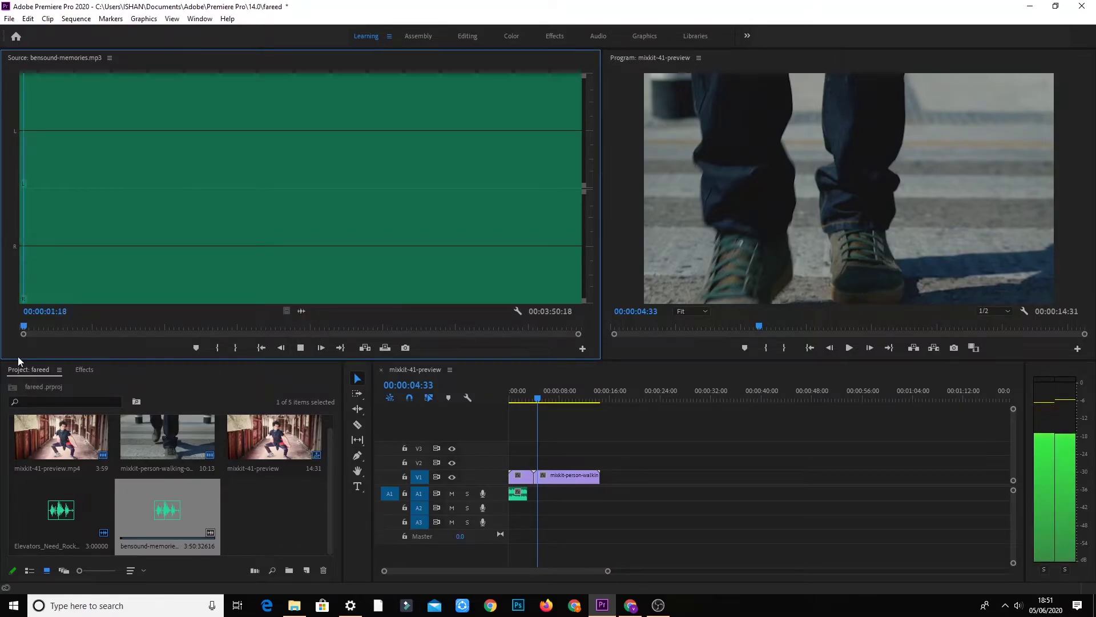
pyautogui.click(196, 327)
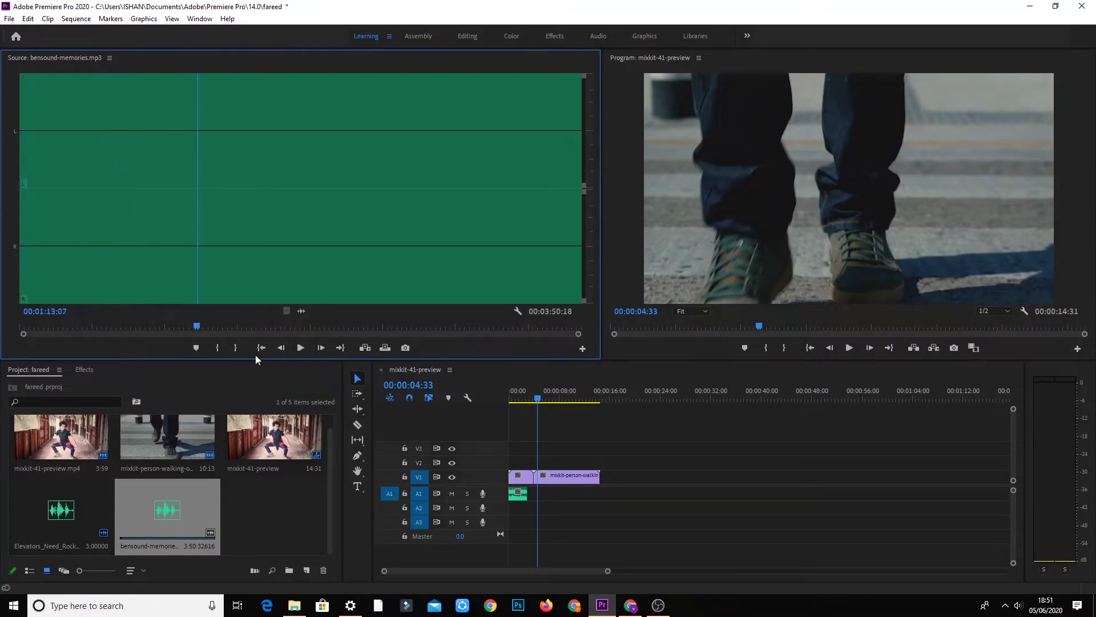
pyautogui.click(217, 347)
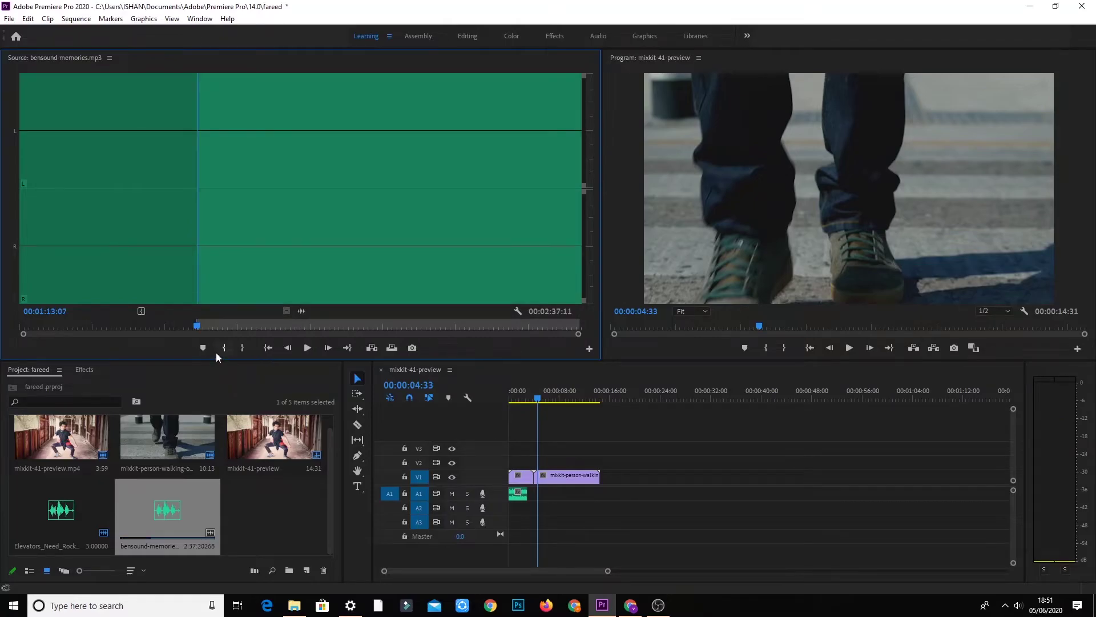
pyautogui.click(308, 348)
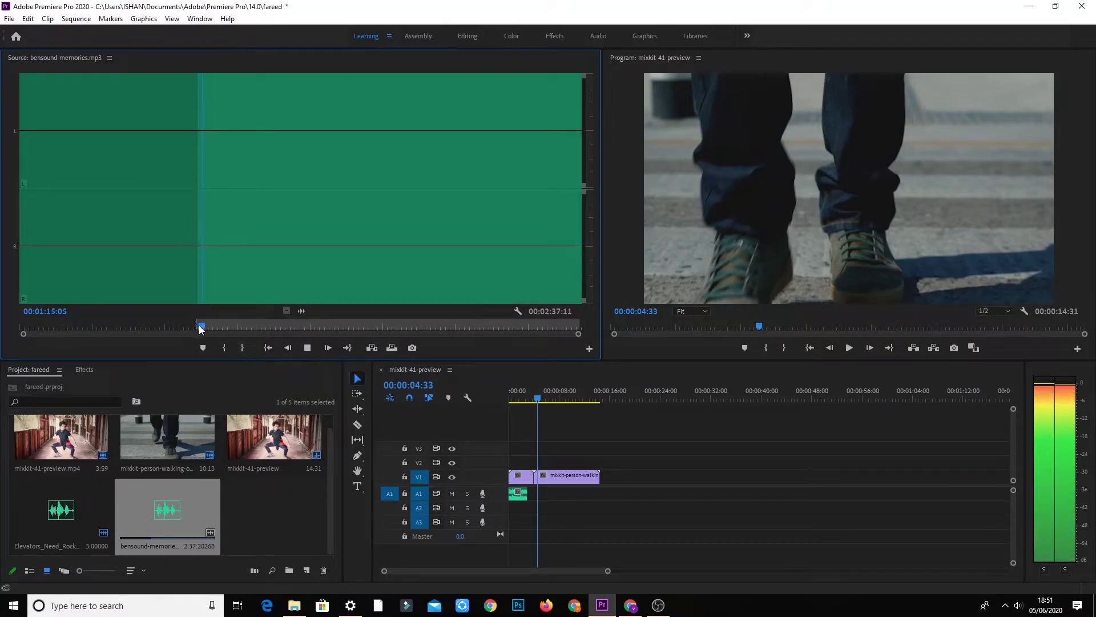
pyautogui.moveTo(199, 324); pyautogui.dragTo(269, 341)
pyautogui.click(242, 347)
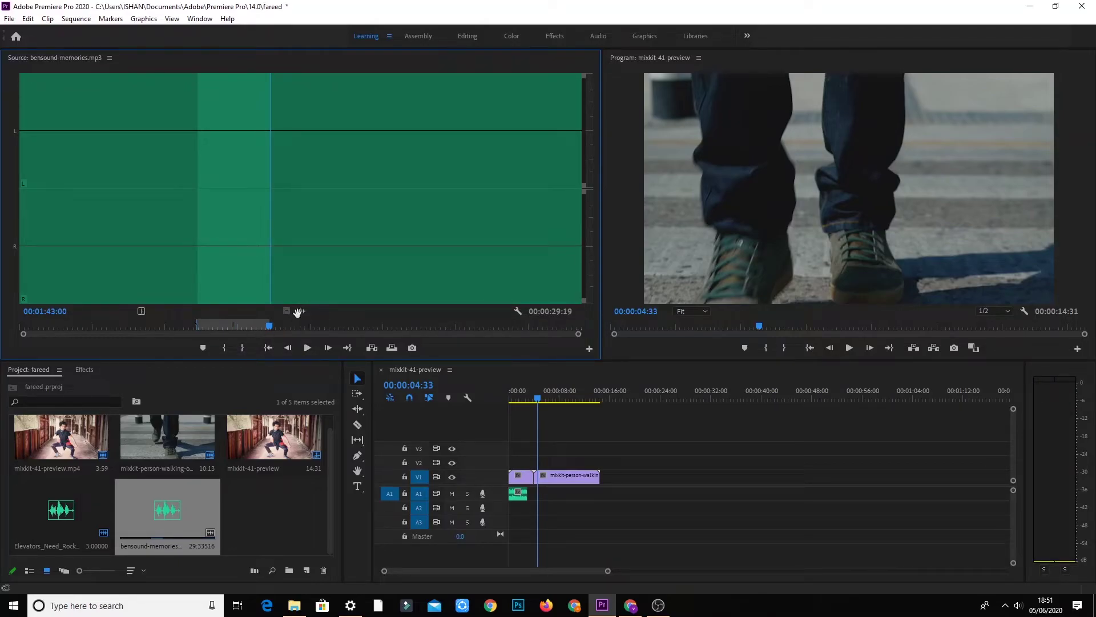
pyautogui.moveTo(506, 469); pyautogui.dragTo(531, 496)
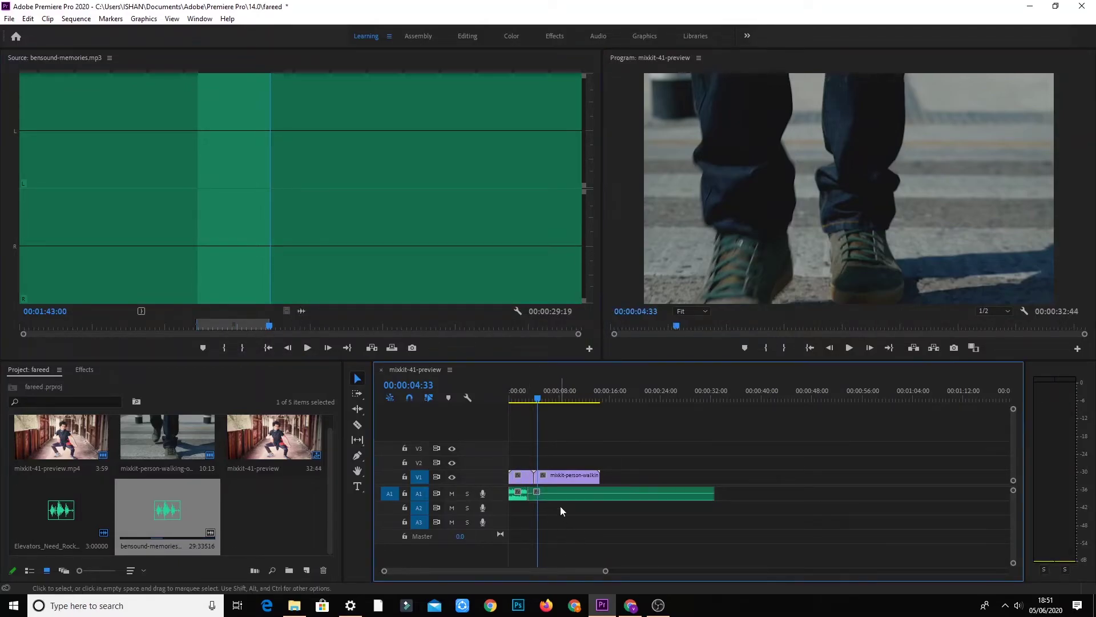
pyautogui.press('j')
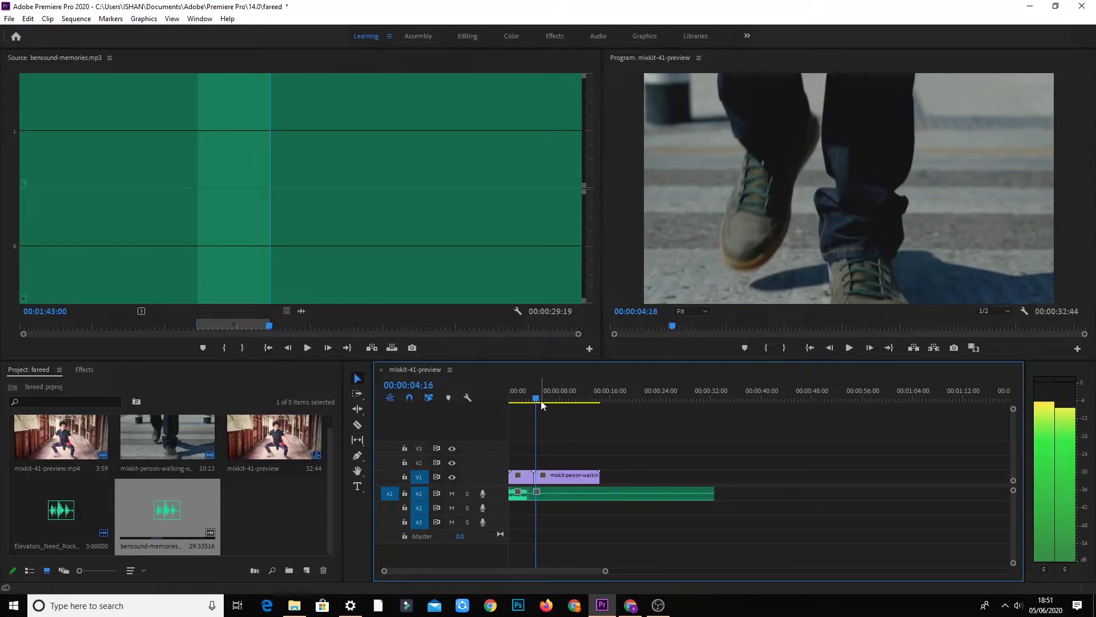
pyautogui.moveTo(539, 398); pyautogui.dragTo(510, 400)
pyautogui.press('space')
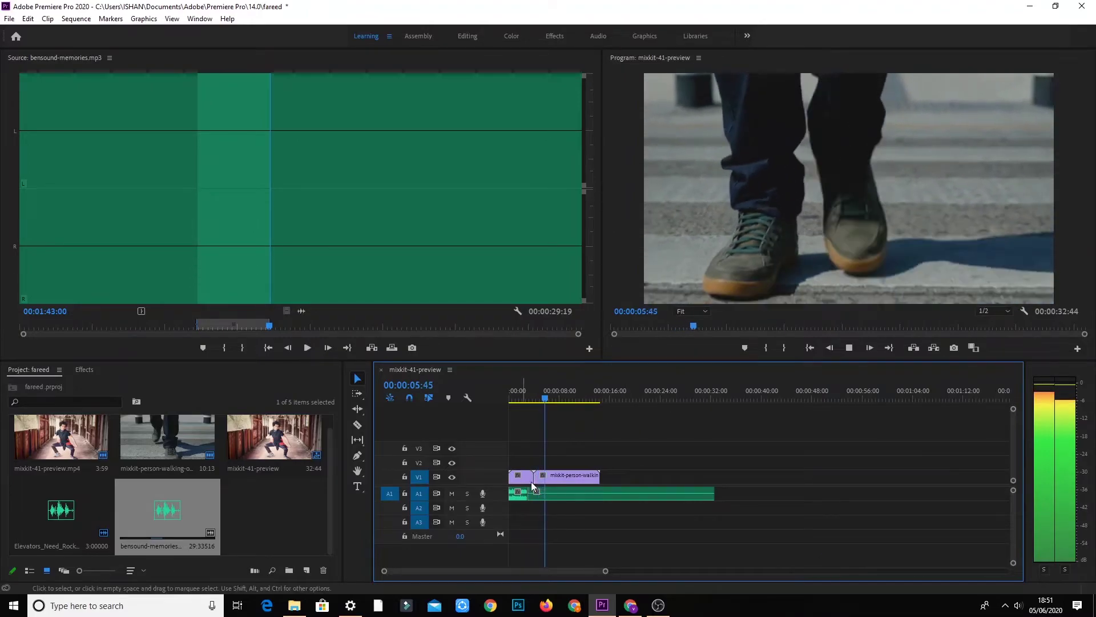
pyautogui.click(532, 478)
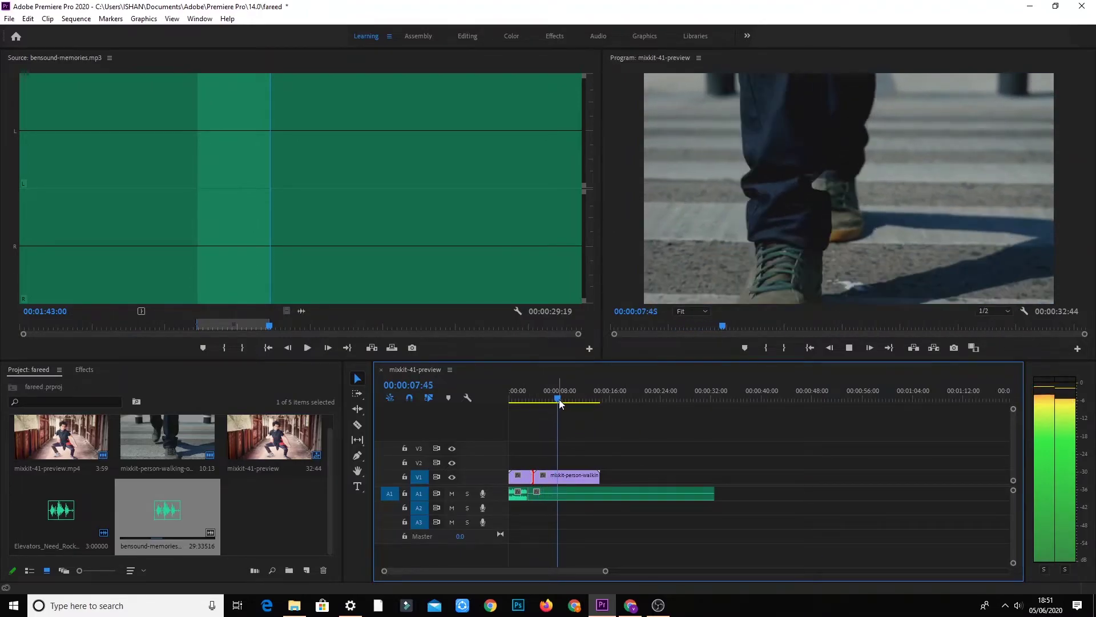
pyautogui.moveTo(560, 399); pyautogui.dragTo(532, 401)
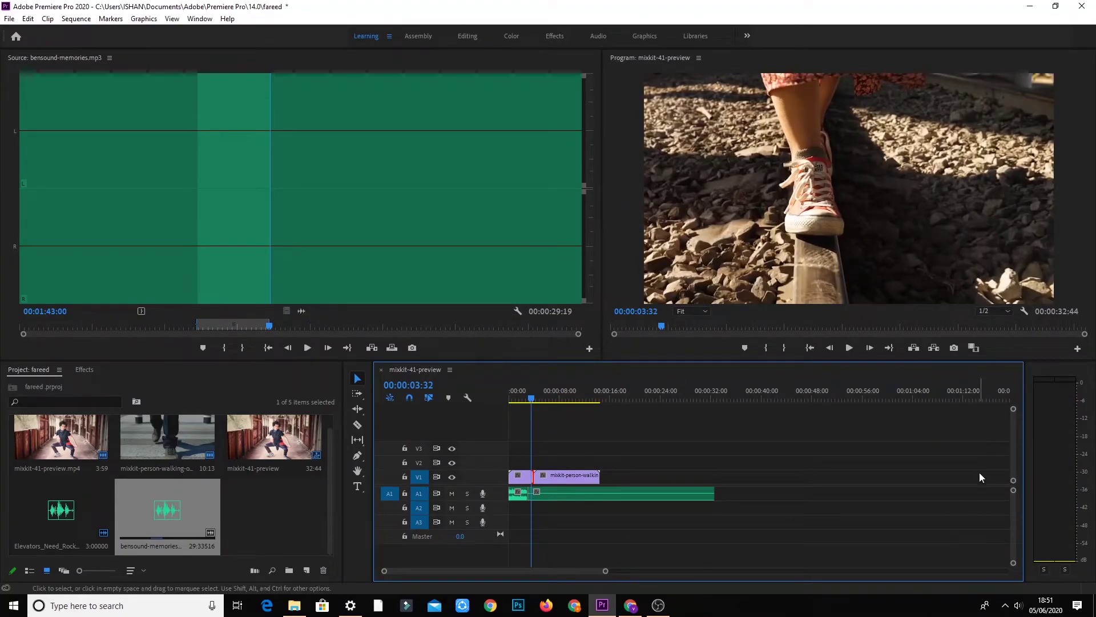
pyautogui.click(356, 379)
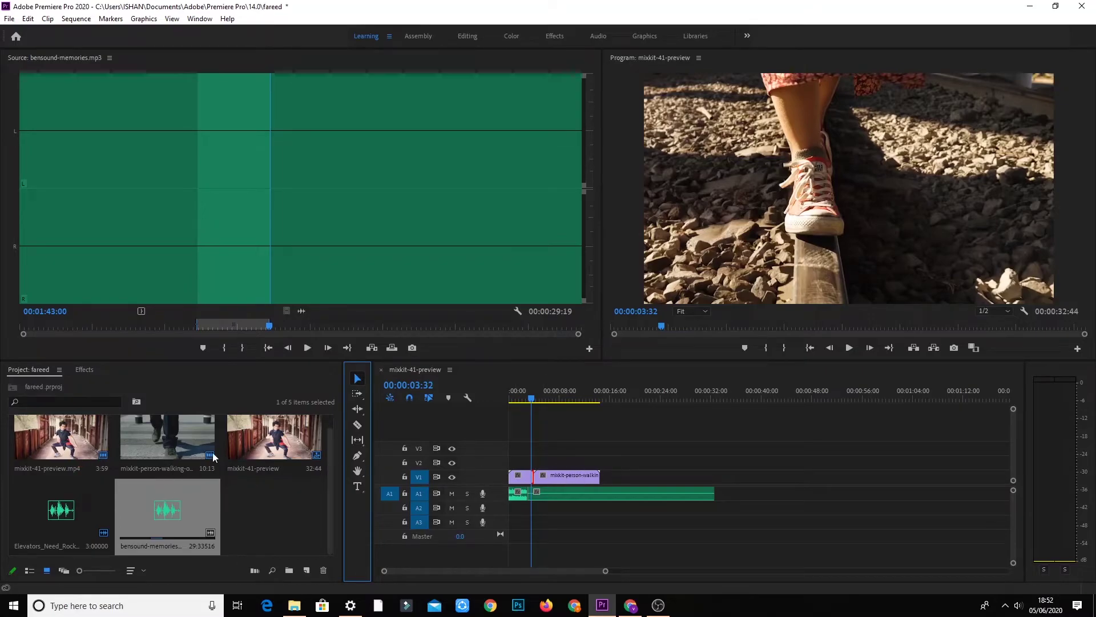
# Step: Import mixkit-301-preview from the Desktop's mixkit-hand-cursor-clicking-on-youtube-buttons-301 folder
pyautogui.rightClick(262, 502)
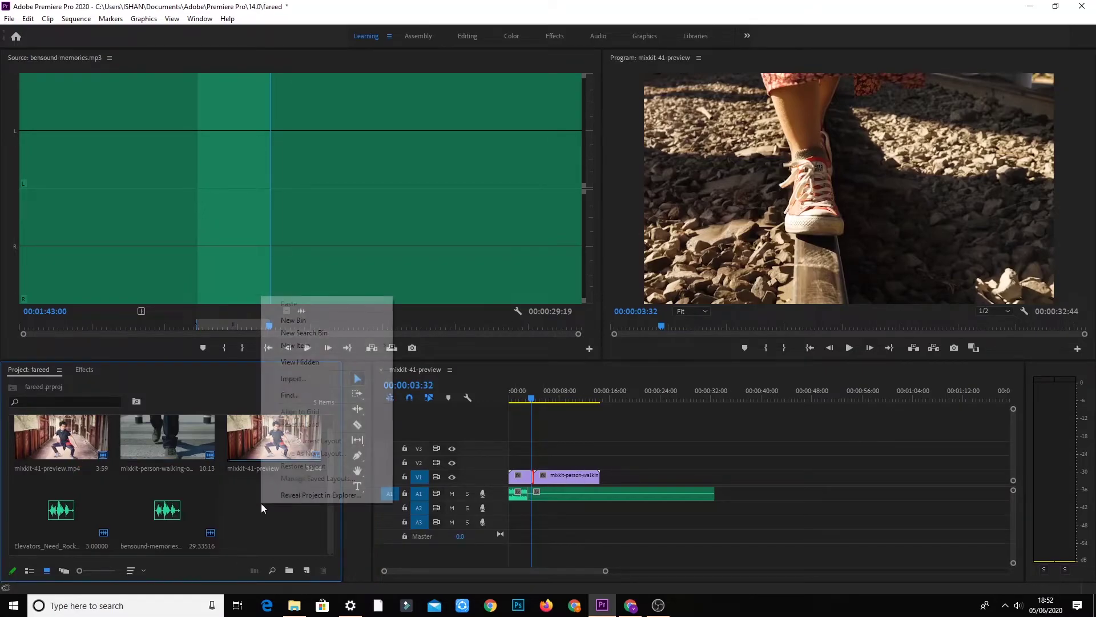
pyautogui.click(298, 379)
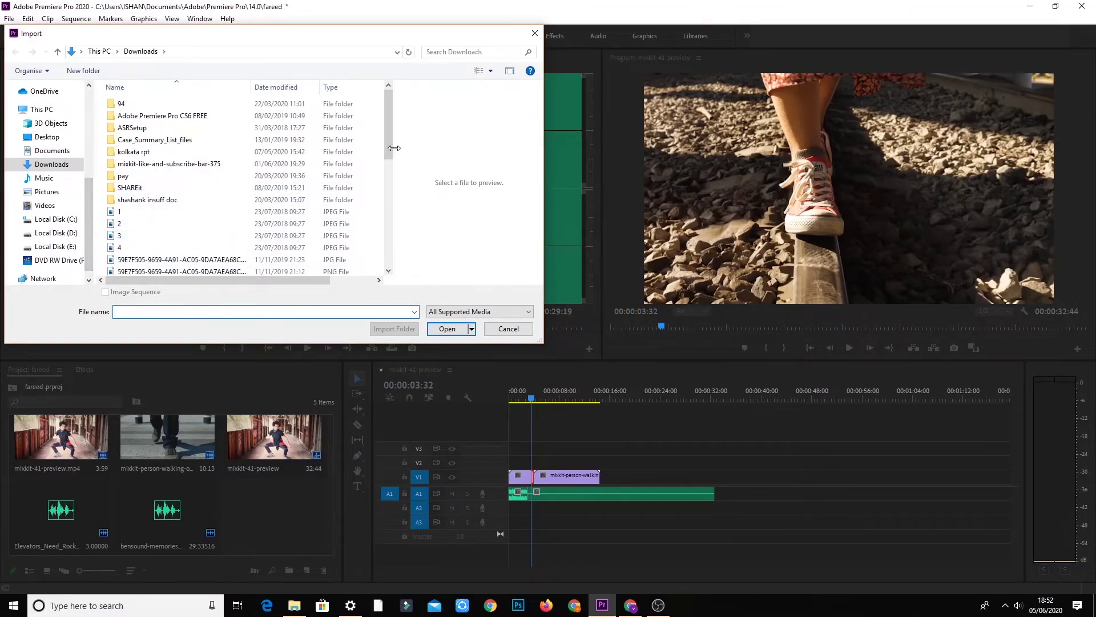
pyautogui.moveTo(387, 142); pyautogui.dragTo(388, 190)
pyautogui.moveTo(388, 217); pyautogui.dragTo(388, 254)
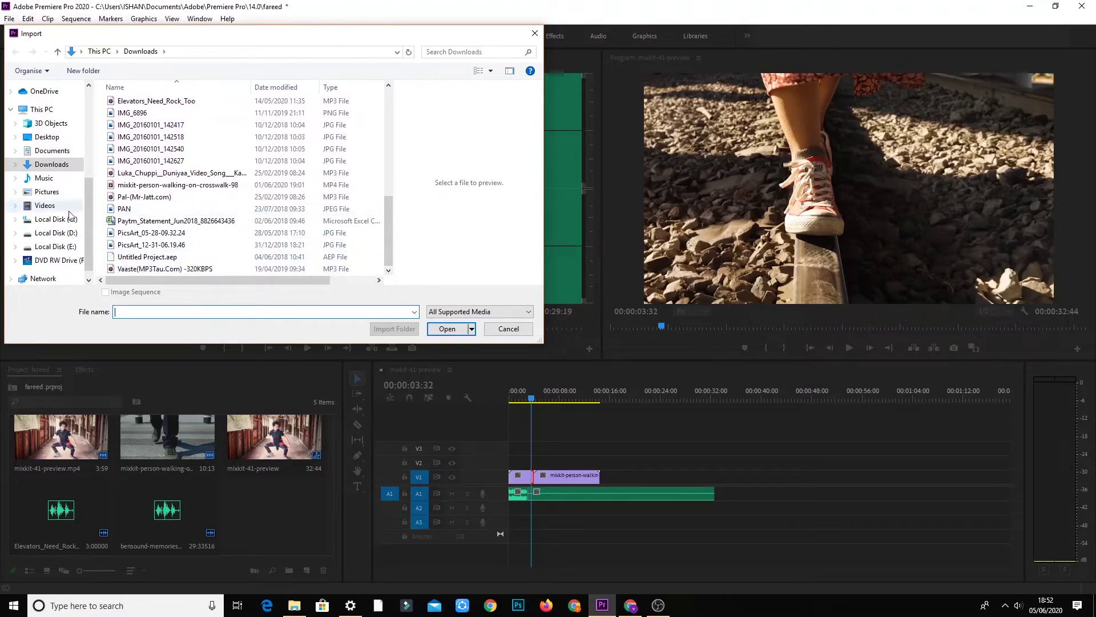
pyautogui.click(47, 191)
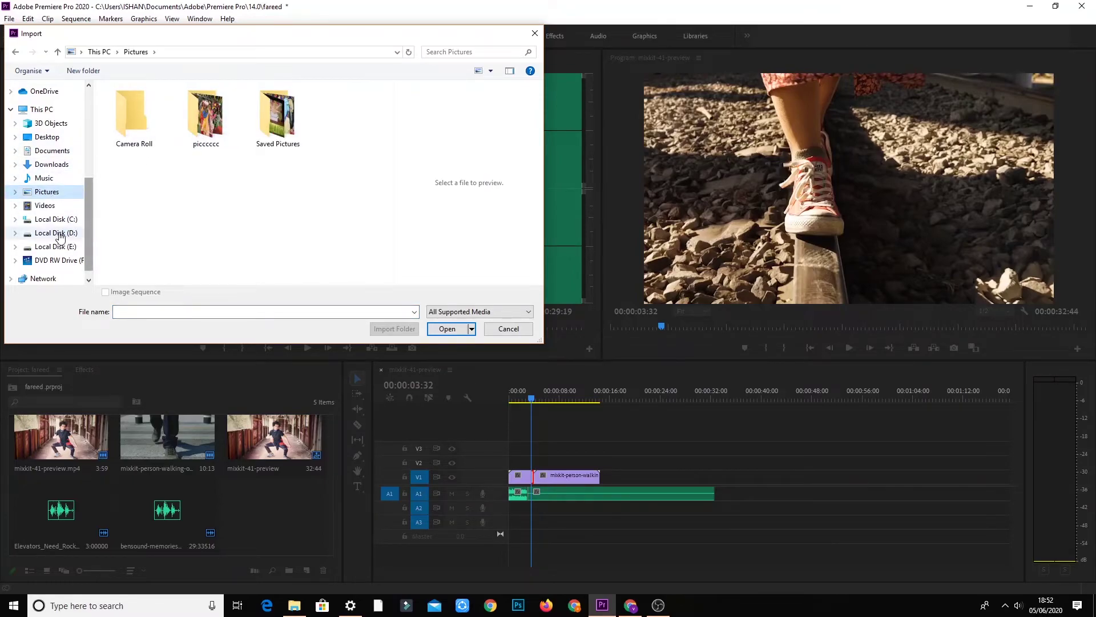
pyautogui.click(47, 137)
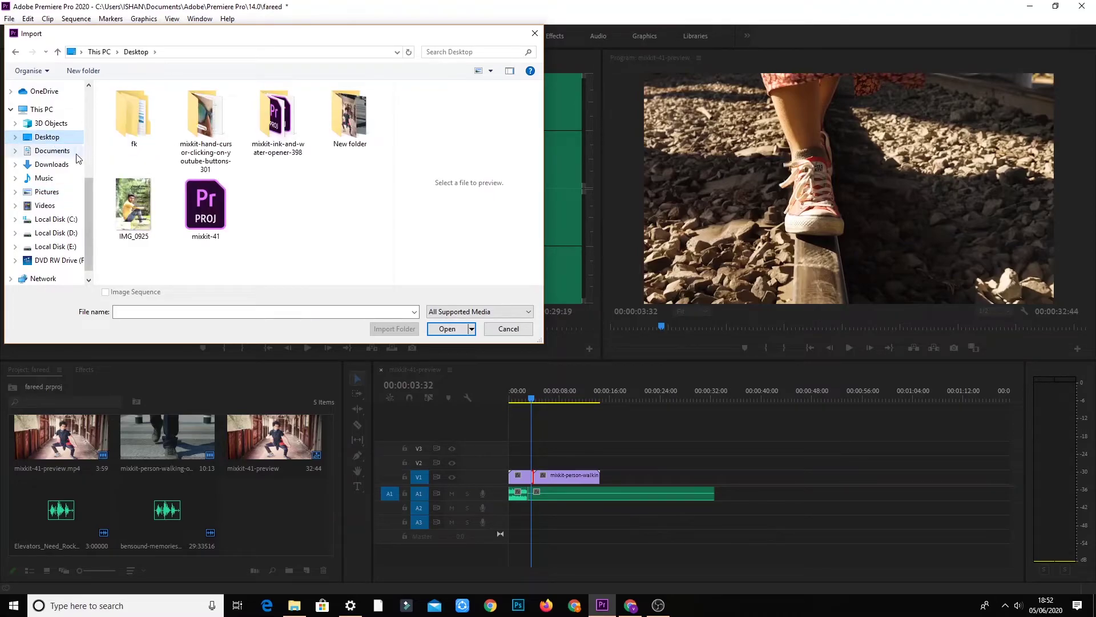
pyautogui.doubleClick(197, 112)
pyautogui.click(207, 147)
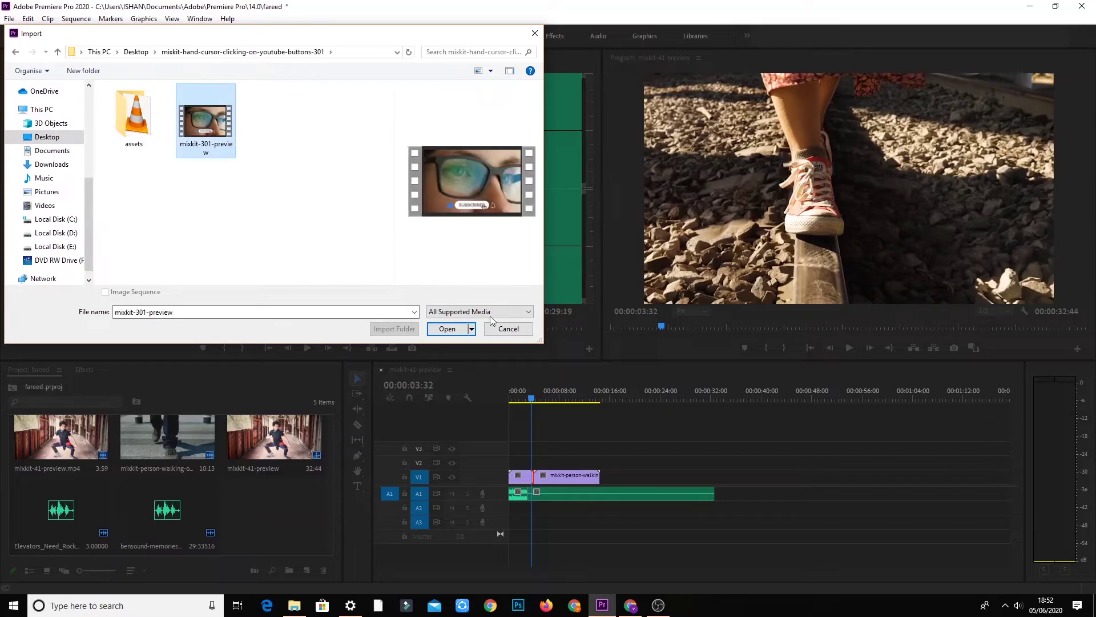
pyautogui.click(447, 329)
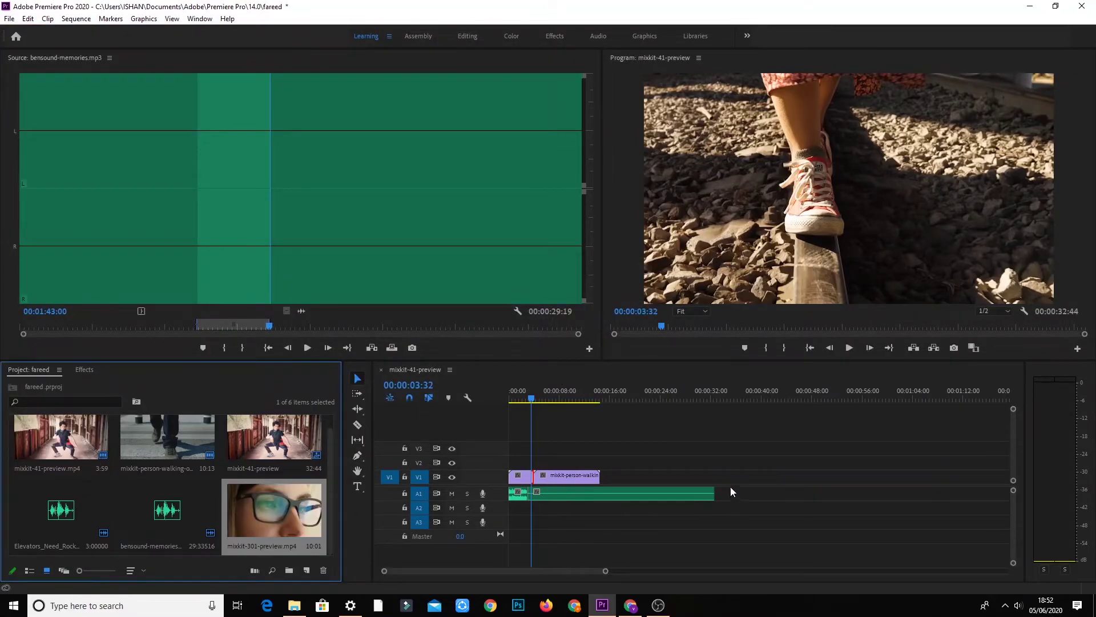
# Step: Place mixkit-301-preview on V1 after the crosswalk clip and play the sequence from the start
pyautogui.click(274, 515)
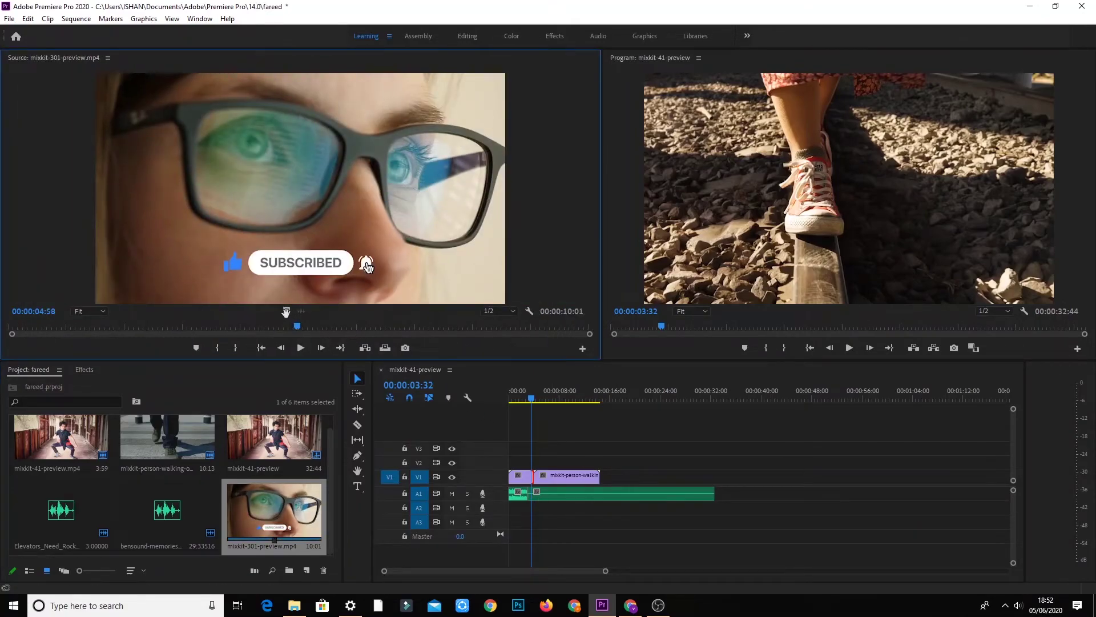
pyautogui.moveTo(286, 311); pyautogui.dragTo(624, 505)
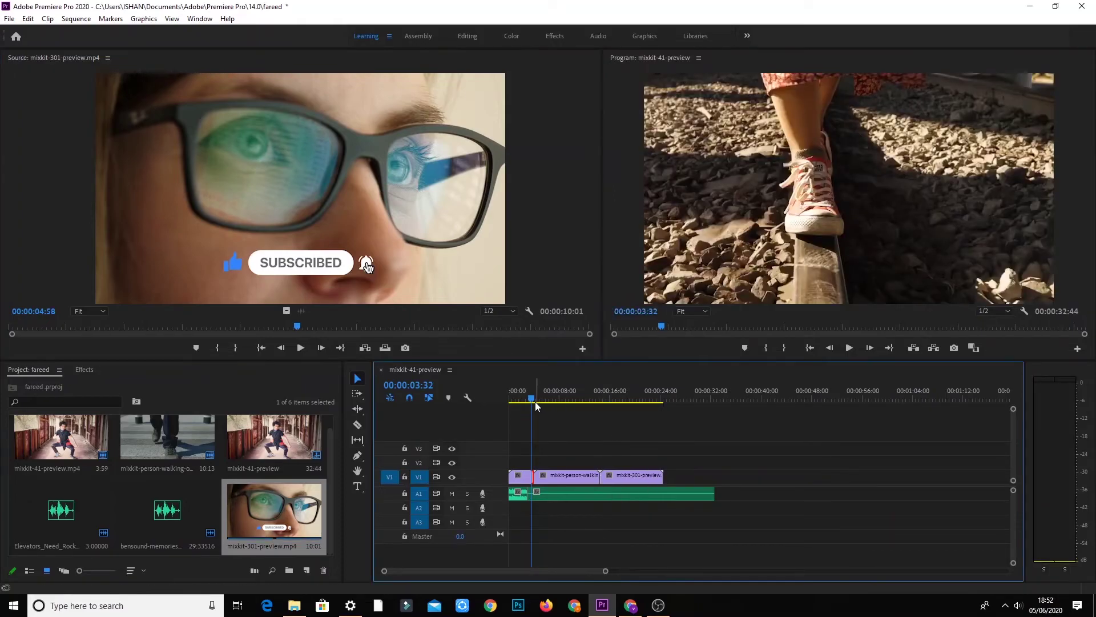
pyautogui.moveTo(529, 402); pyautogui.dragTo(506, 397)
pyautogui.press('space')
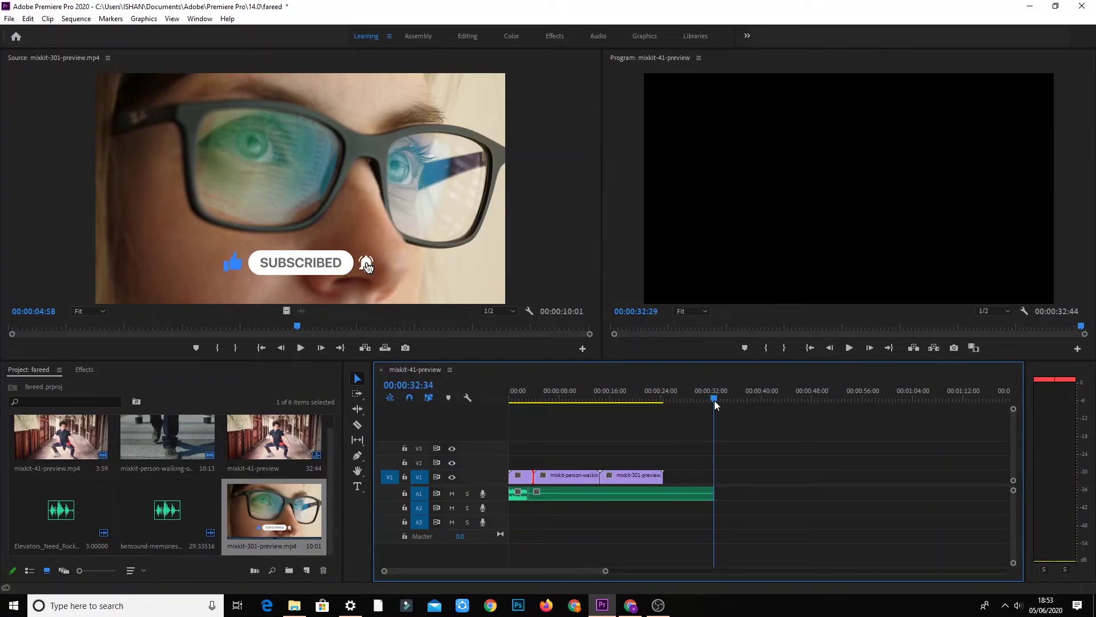
pyautogui.moveTo(715, 400); pyautogui.dragTo(667, 398)
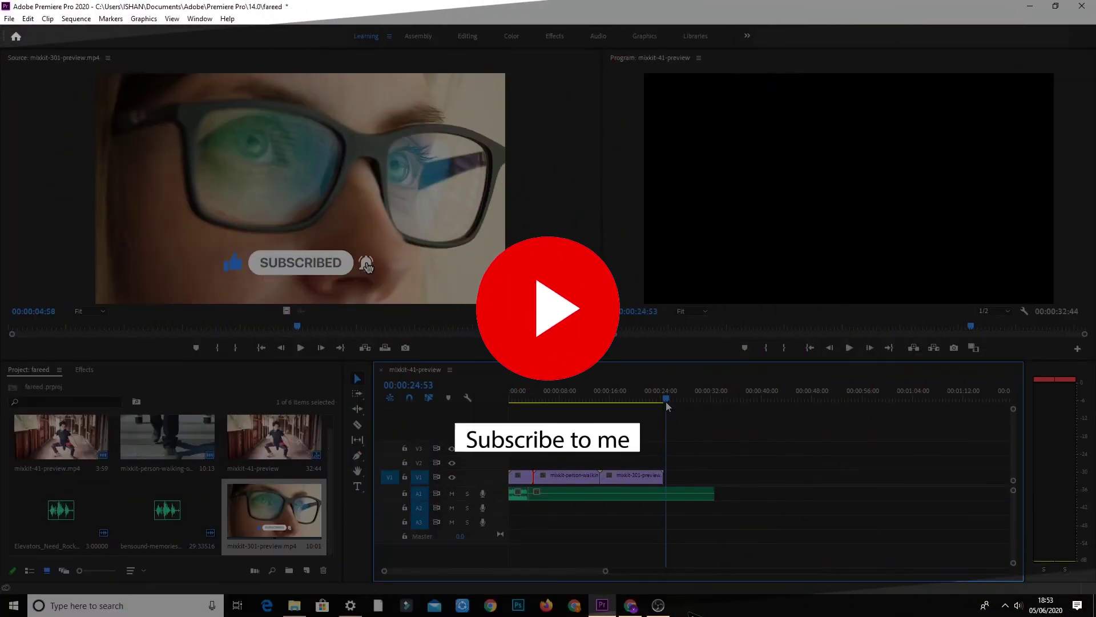
pyautogui.moveTo(665, 402); pyautogui.dragTo(507, 396)
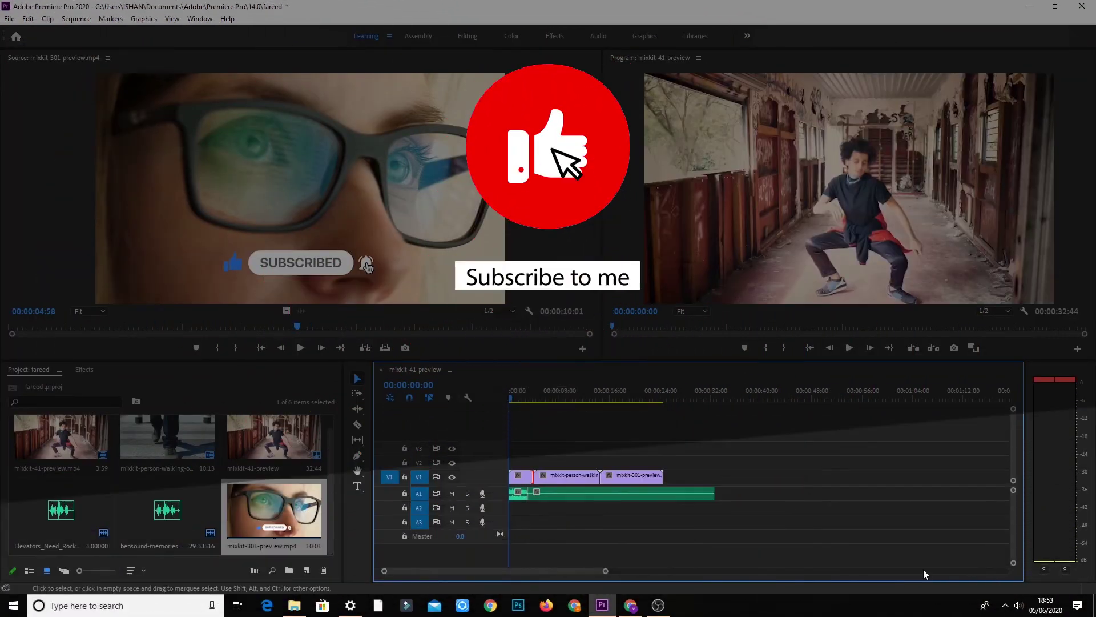